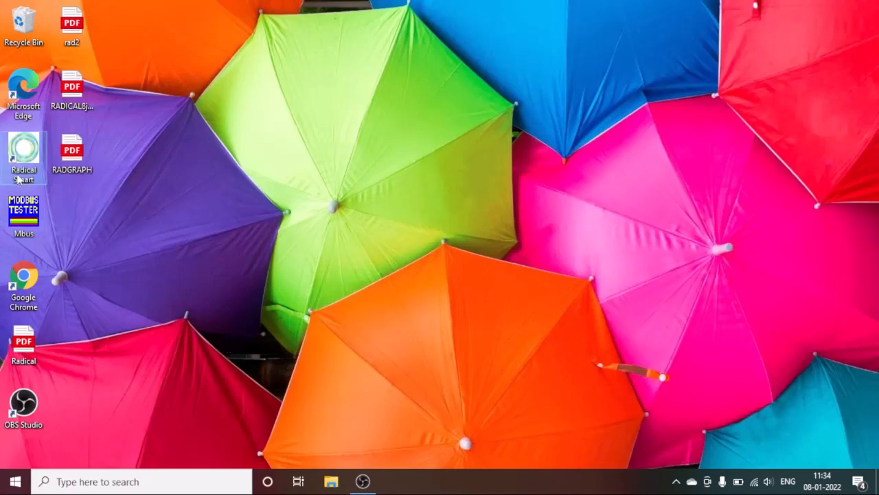
Launch Vision C from the Radical Smart desktop shortcut and let Page 1 with Controller1 load.
double_click(24, 156)
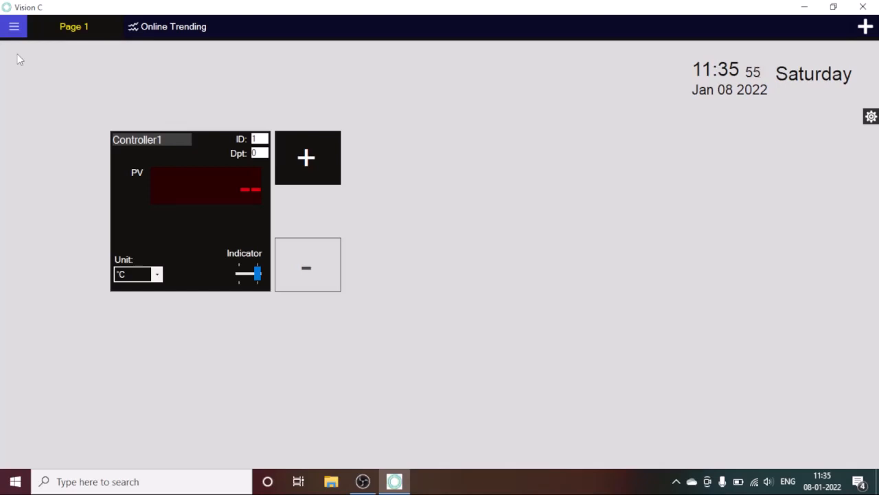
Log in at Administrator level with the administrator user name and password, dismissing the success message.
click(14, 27)
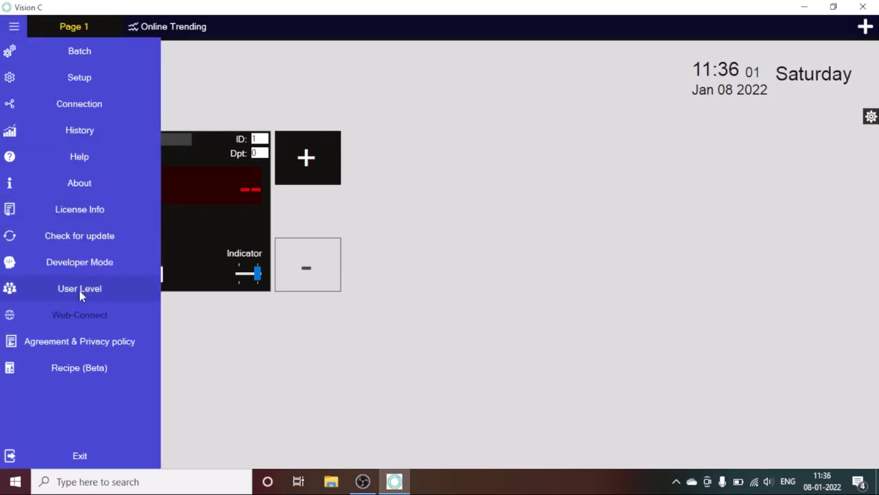
click(79, 290)
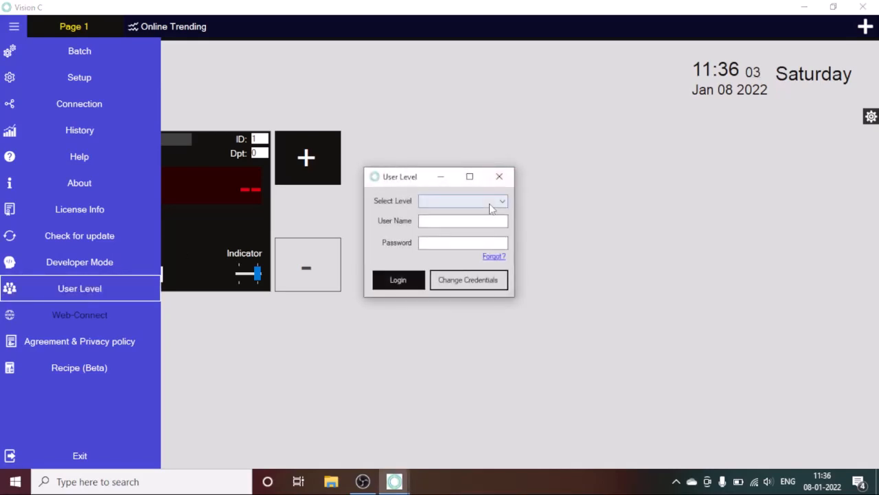
click(489, 202)
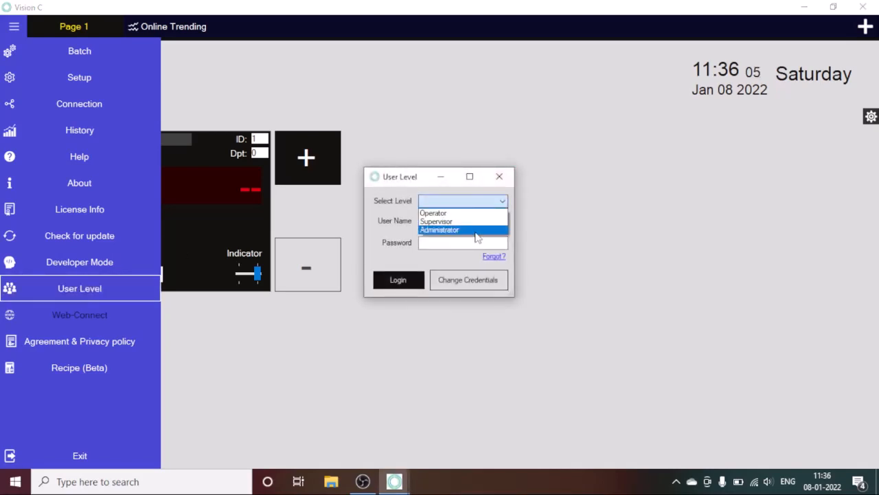
click(476, 232)
click(474, 222)
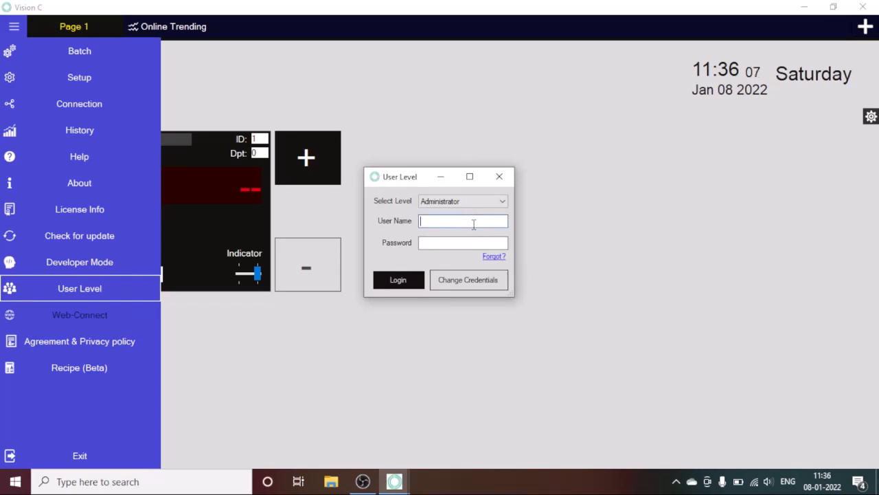
text(AD)
key(BackSpace)
key(BackSpace)
text(admin)
click(481, 245)
text(admin)
click(397, 284)
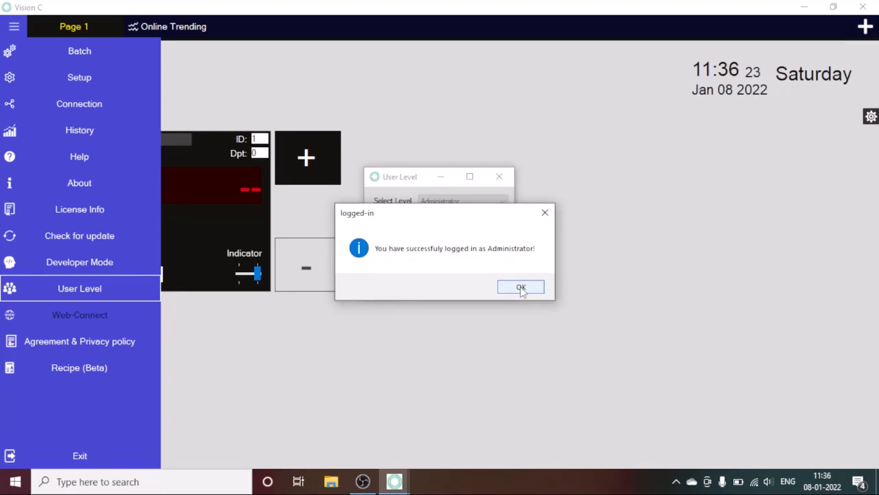
click(520, 288)
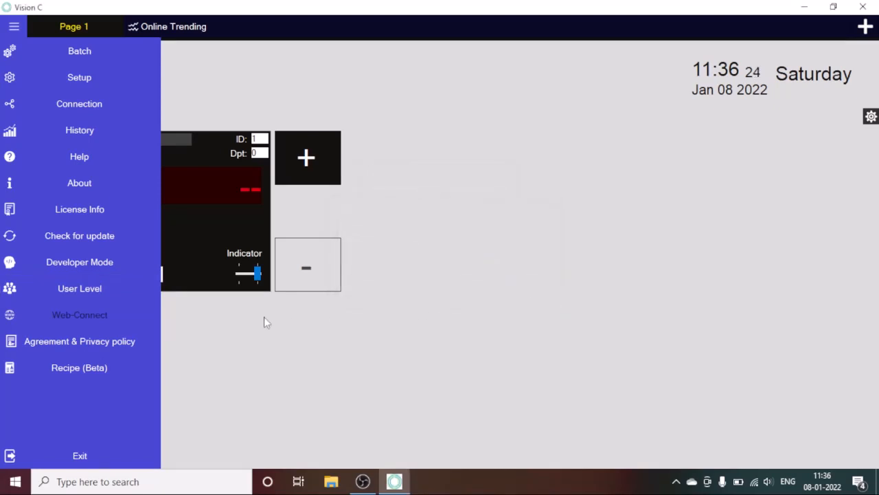
Sign in to Developer Mode with the developer user ID and password, then dismiss the confirmation.
click(136, 262)
click(414, 218)
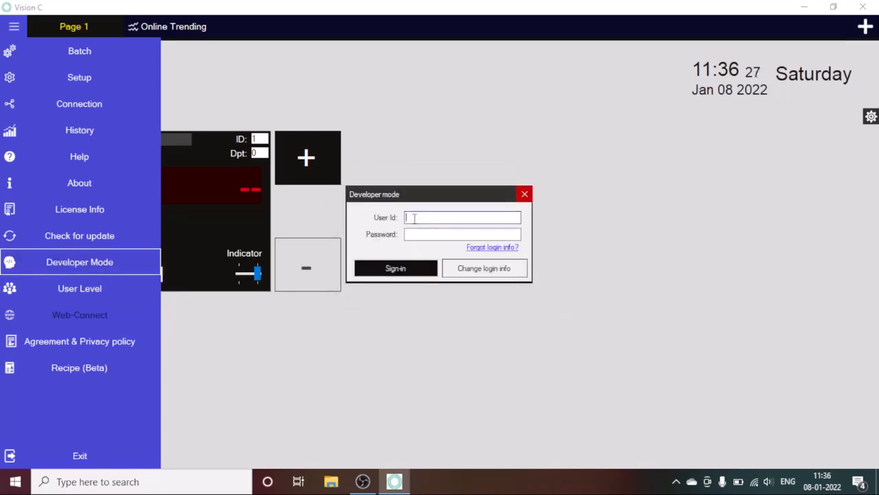
text(admin)
key(BackSpace)
text(min)
click(408, 235)
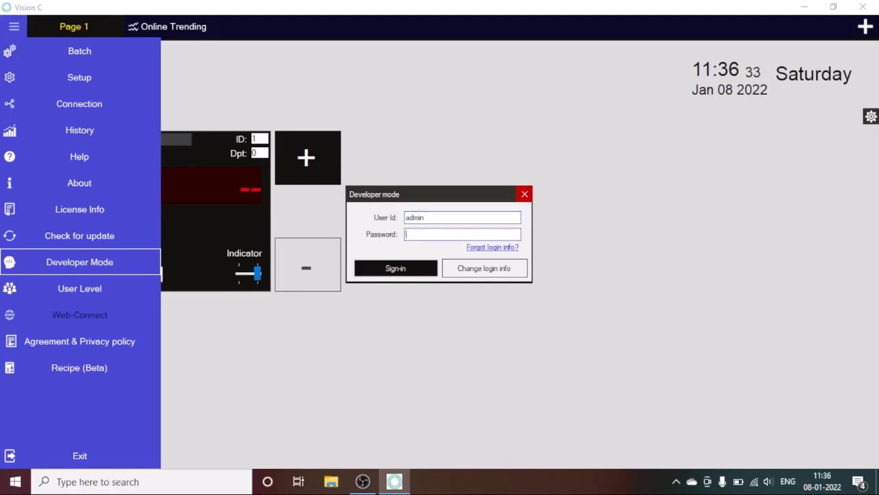
text(123456)
click(389, 269)
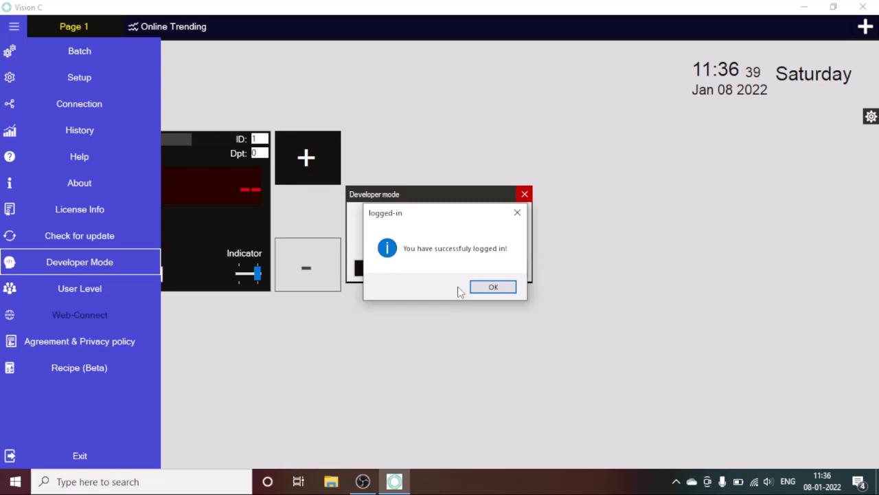
click(493, 287)
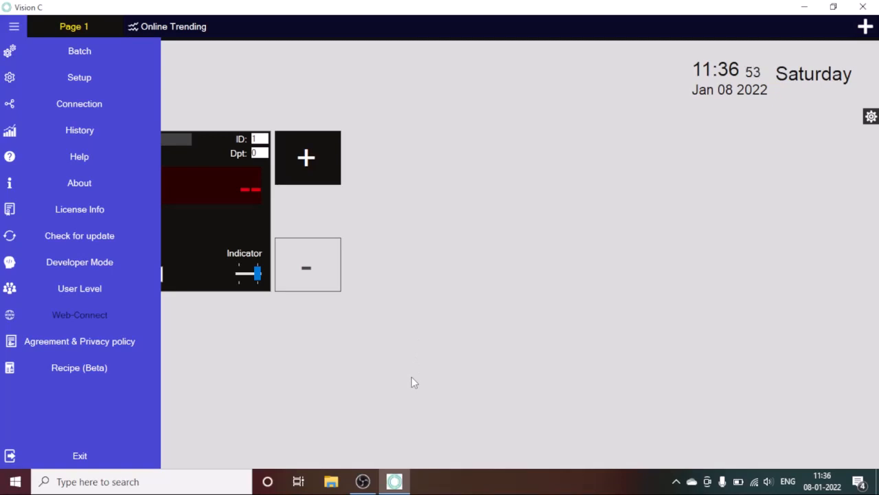
Close the side menu and keep the time interval unit at 1 min(s).
click(633, 265)
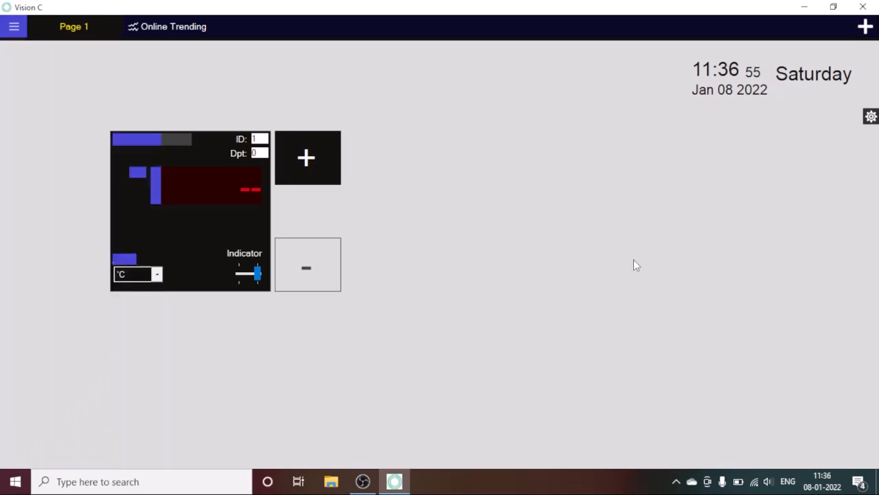
click(871, 118)
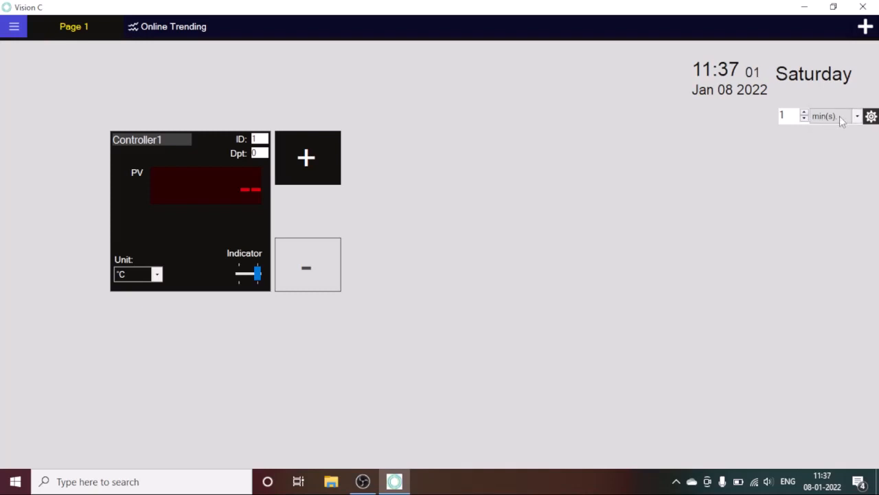
click(855, 118)
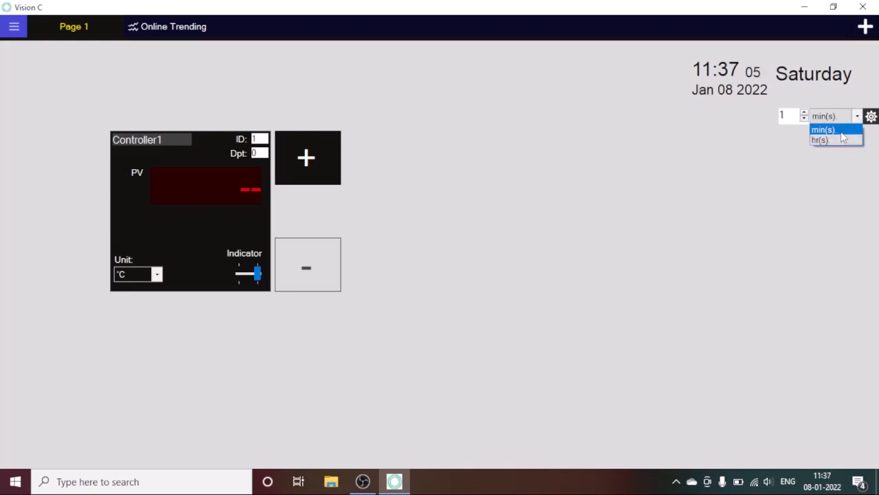
click(842, 131)
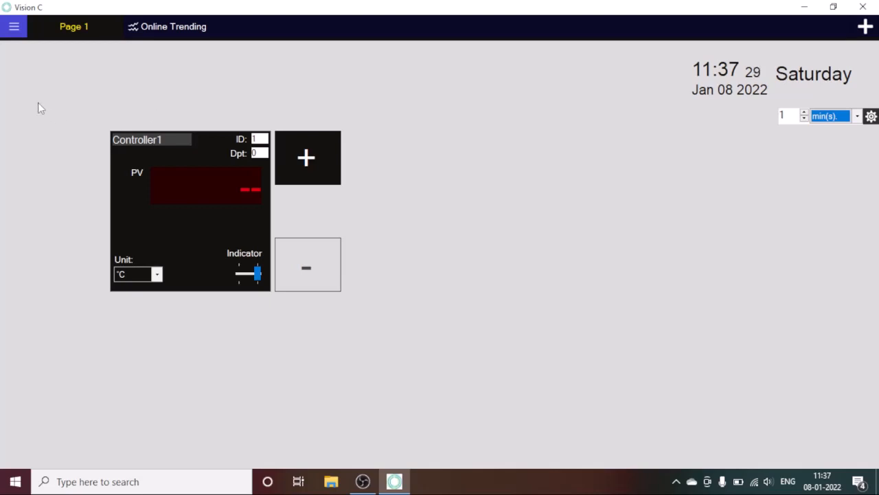
Save COM3 at 9600 baud, 8 data bits, 1 stop bit, no parity, then select Modbus protocol.
click(11, 28)
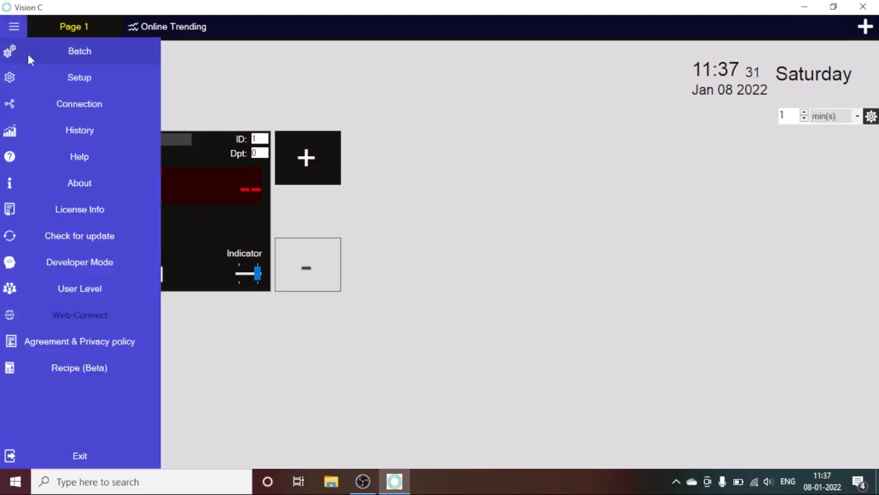
click(89, 78)
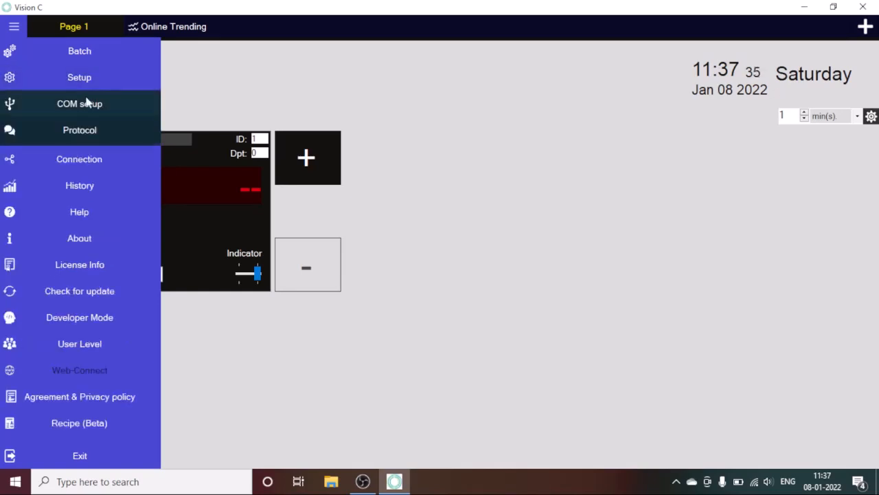
click(87, 103)
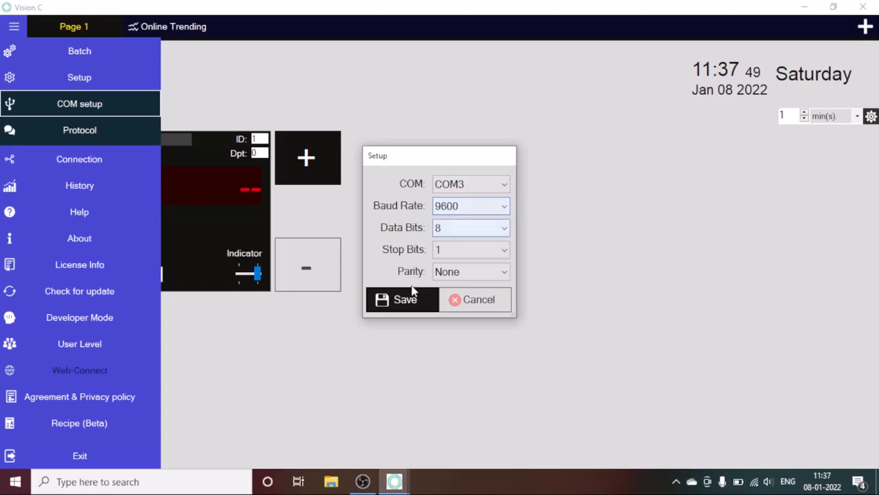
click(404, 306)
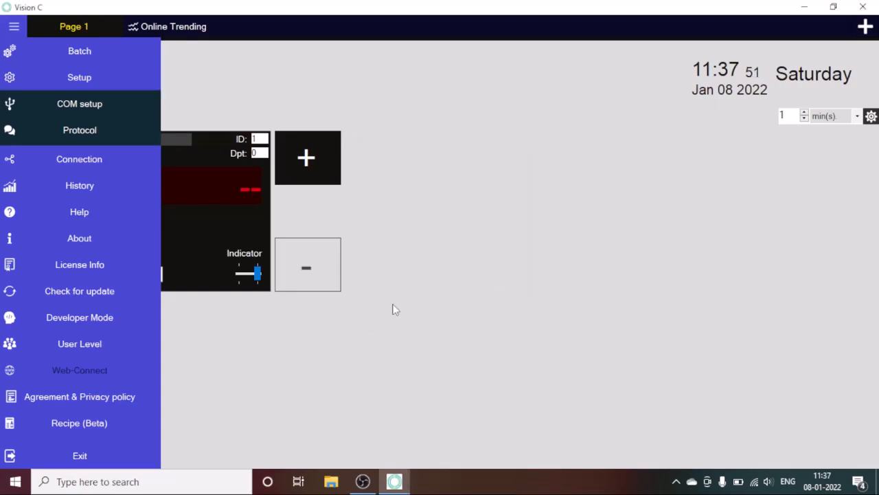
click(120, 138)
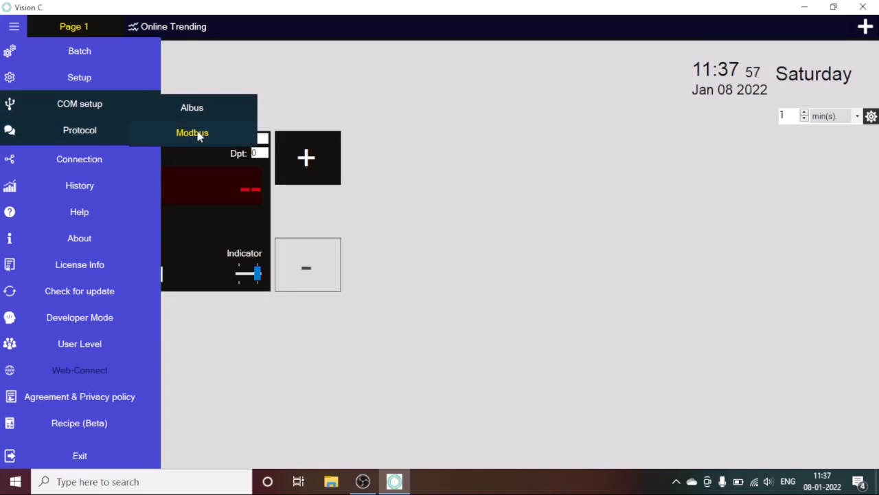
click(490, 136)
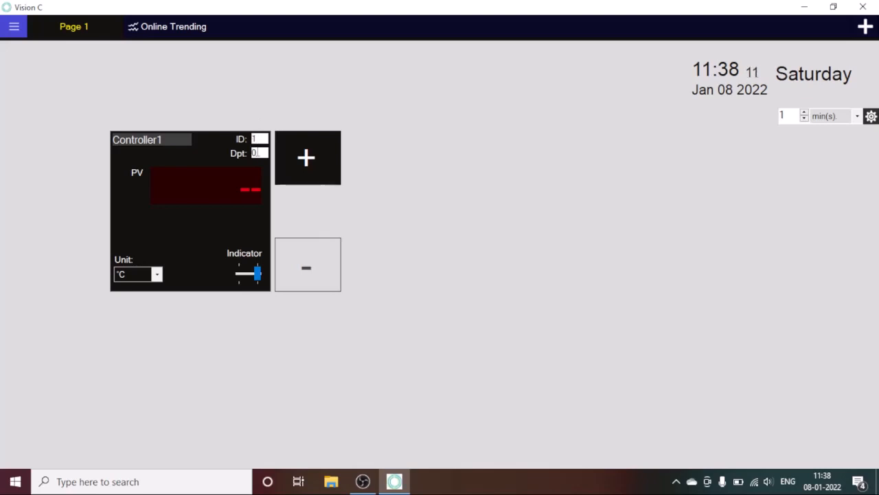
Change Controller1's Dpt to 1, keep °C as unit, and leave it in Indicator mode.
key(BackSpace)
text(1)
click(156, 274)
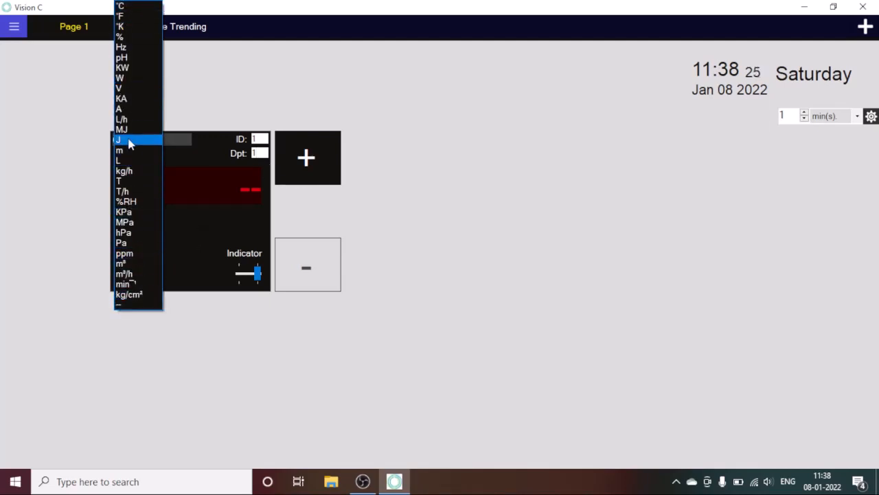
click(129, 6)
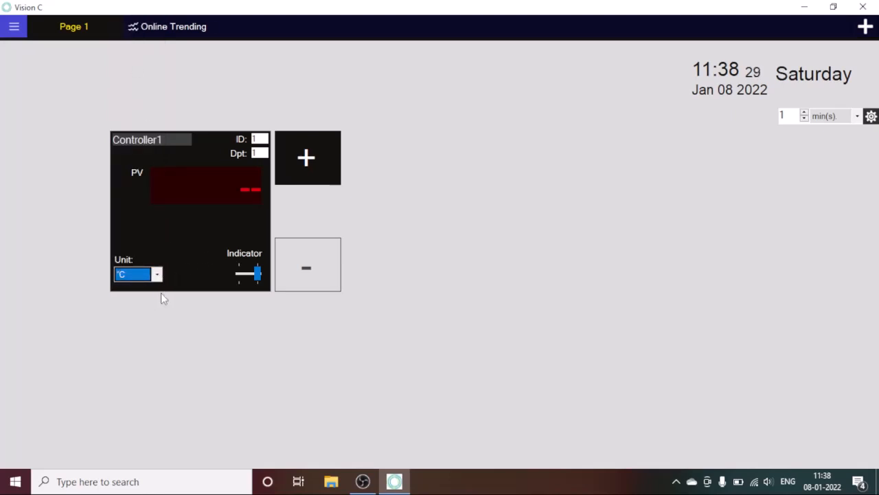
click(241, 276)
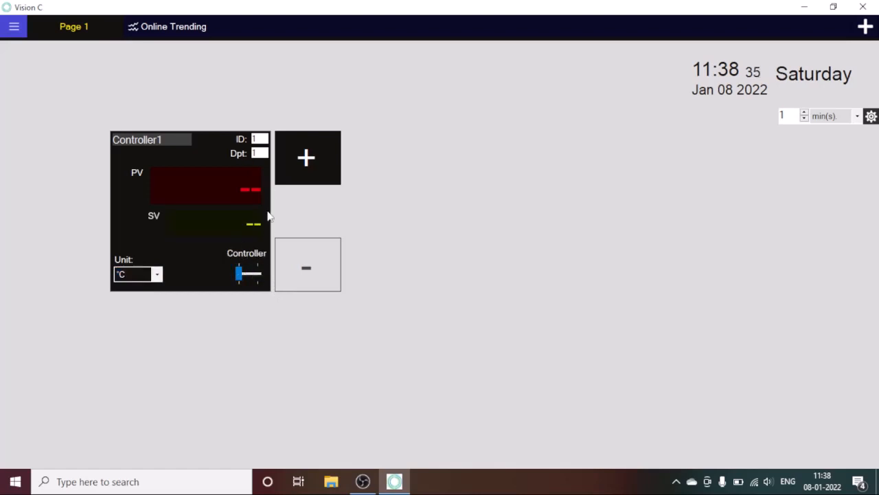
click(260, 276)
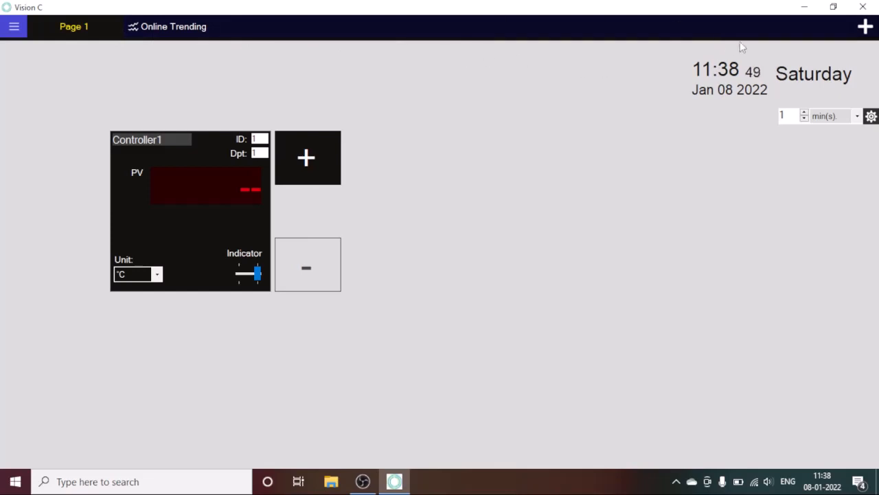
Add Page 2 and Page 3 tabs, then close both, leaving Page 1 and Online Trending.
click(857, 33)
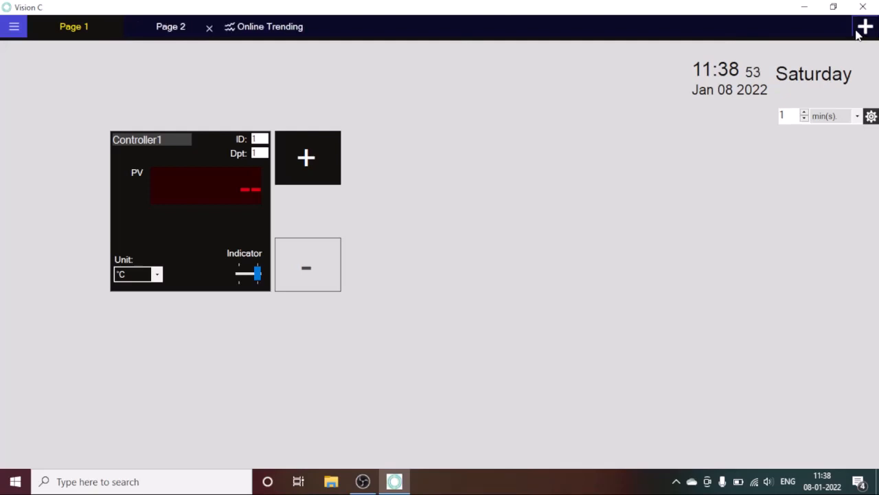
click(857, 33)
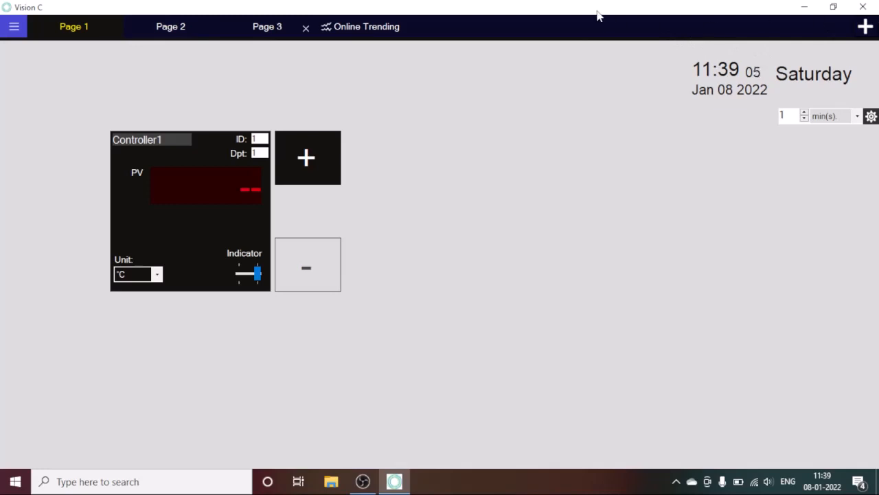
click(305, 30)
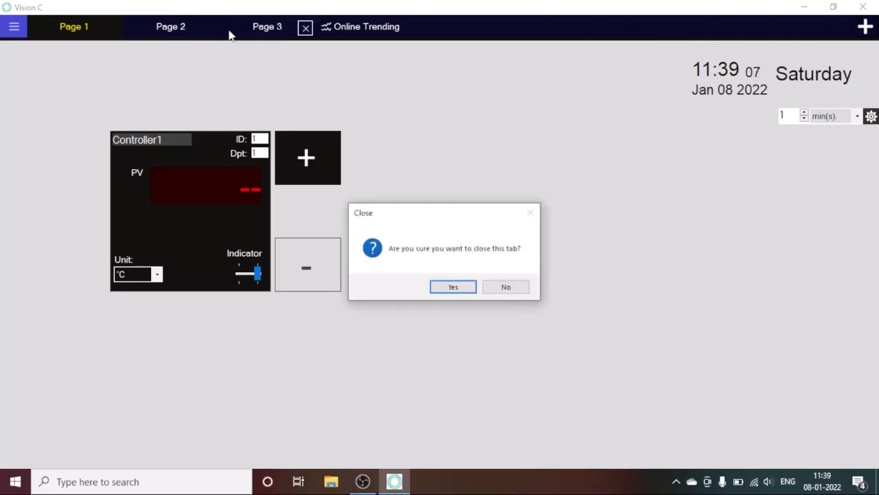
click(462, 293)
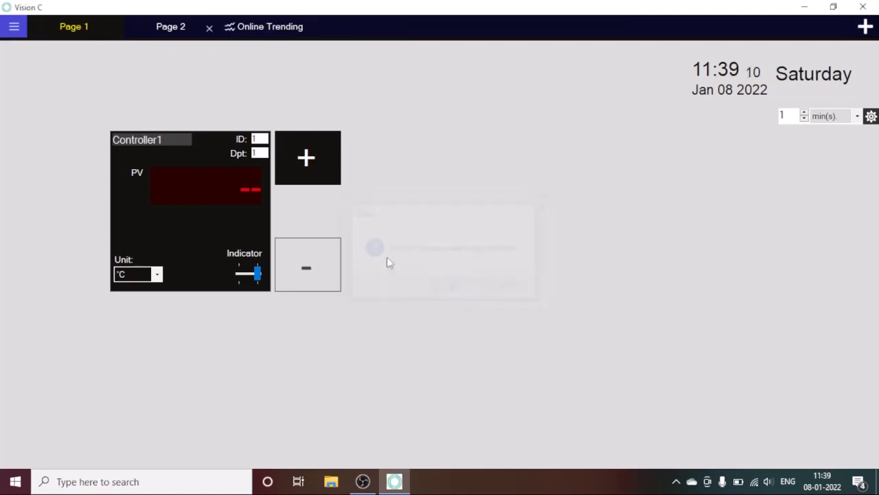
click(210, 28)
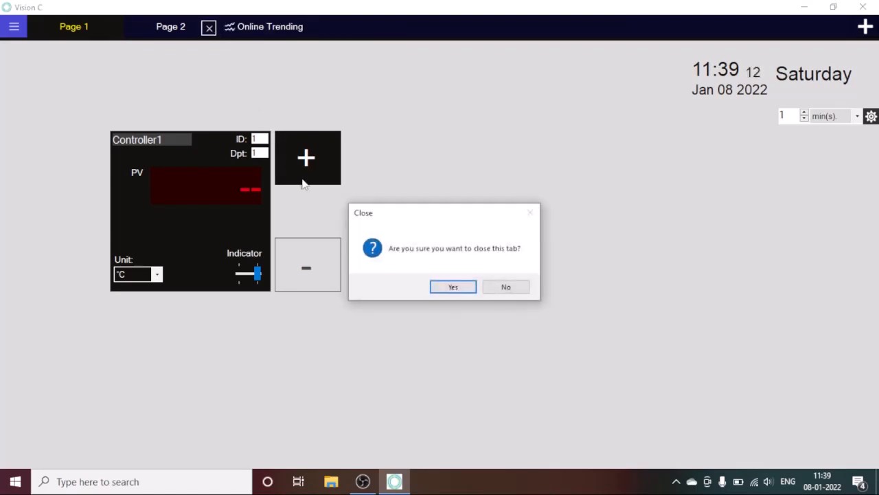
click(459, 289)
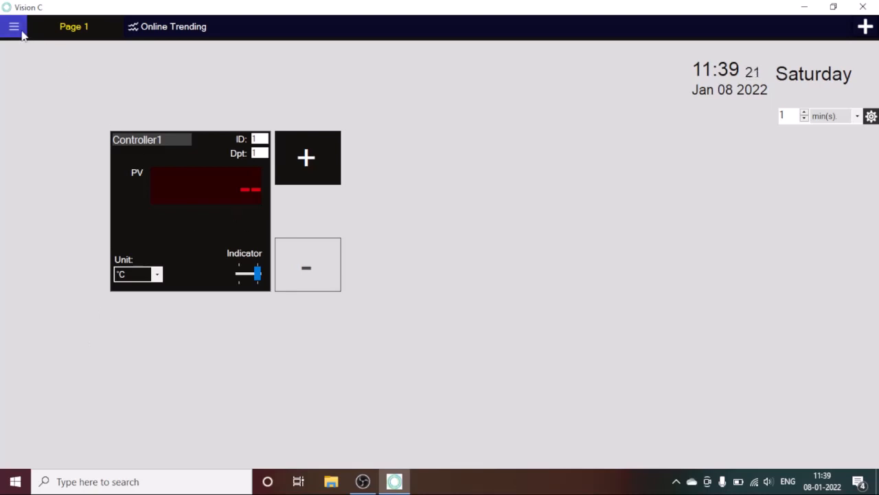
Save Controller1's display settings with Display 1 at 0 and Display 2 at 1, then close the dialog.
double_click(200, 219)
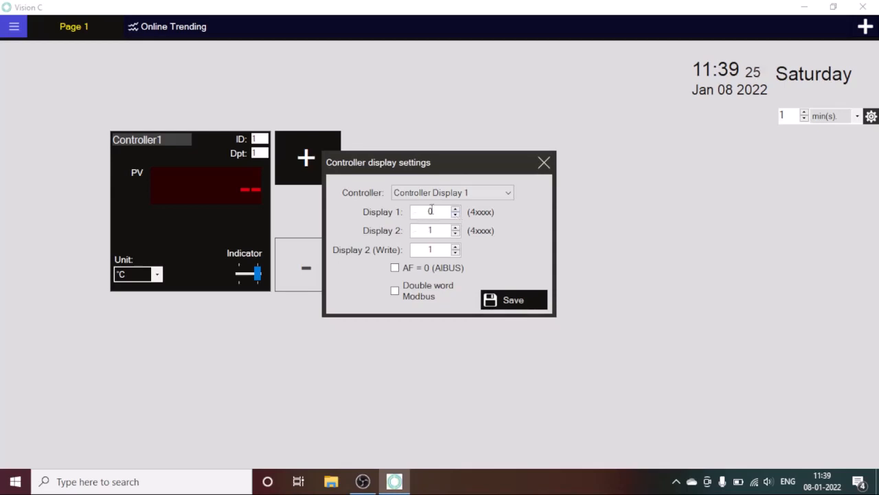
click(544, 162)
double_click(209, 228)
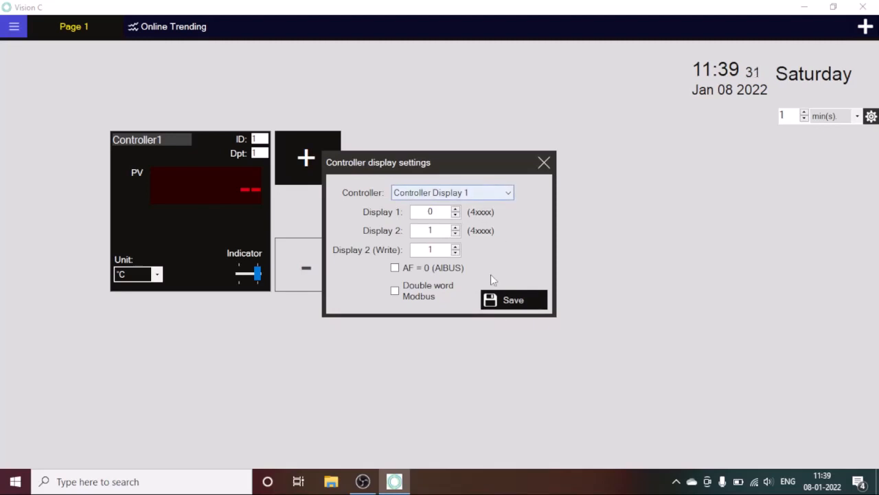
click(504, 307)
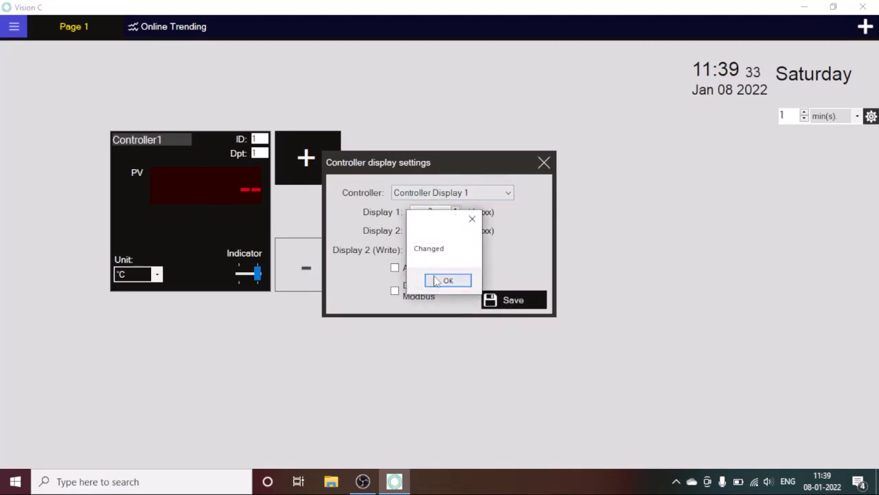
click(448, 279)
click(543, 159)
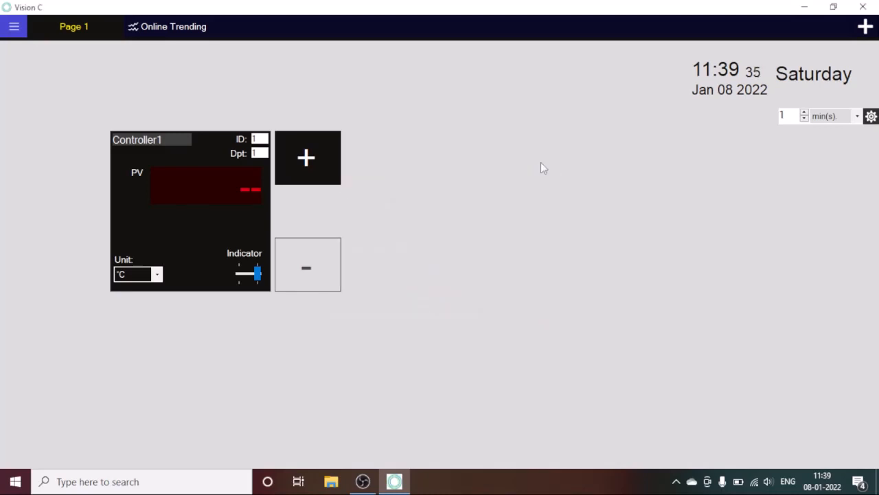
Connect to the controller to get a live PV reading of about 49.7.
click(14, 26)
click(71, 156)
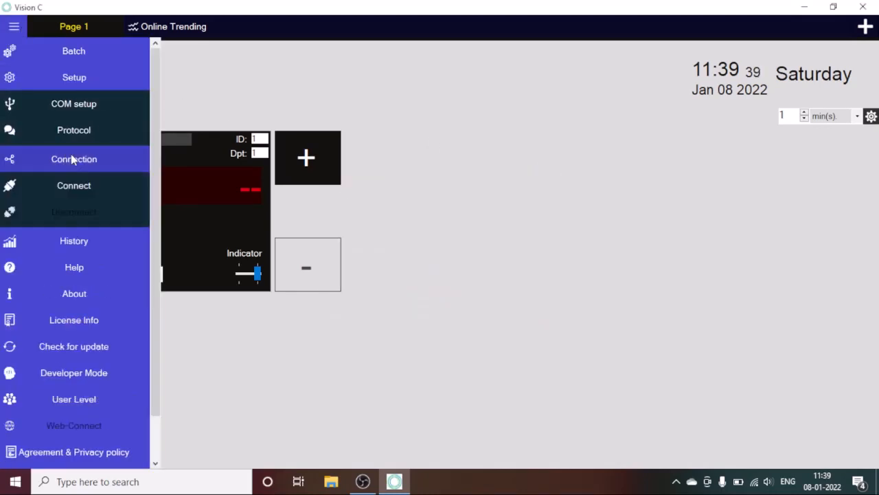
click(74, 182)
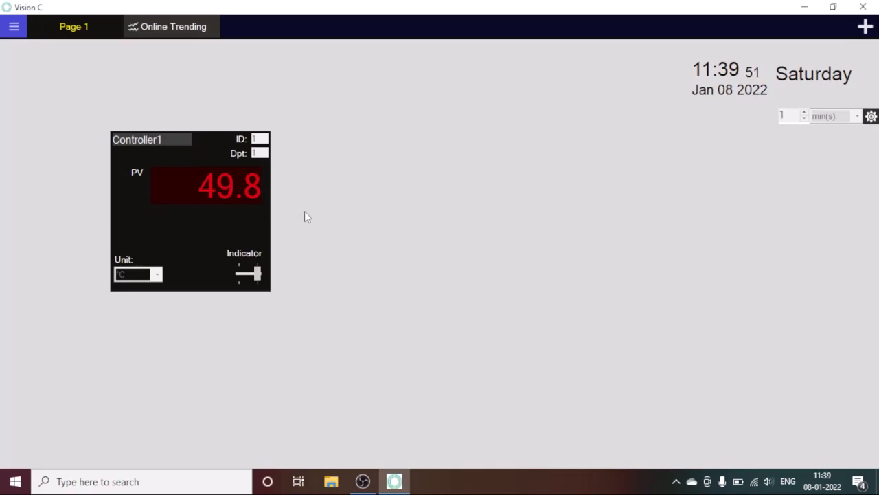
Disconnect from the controller, confirming with Yes, and close the navigation menu.
click(23, 30)
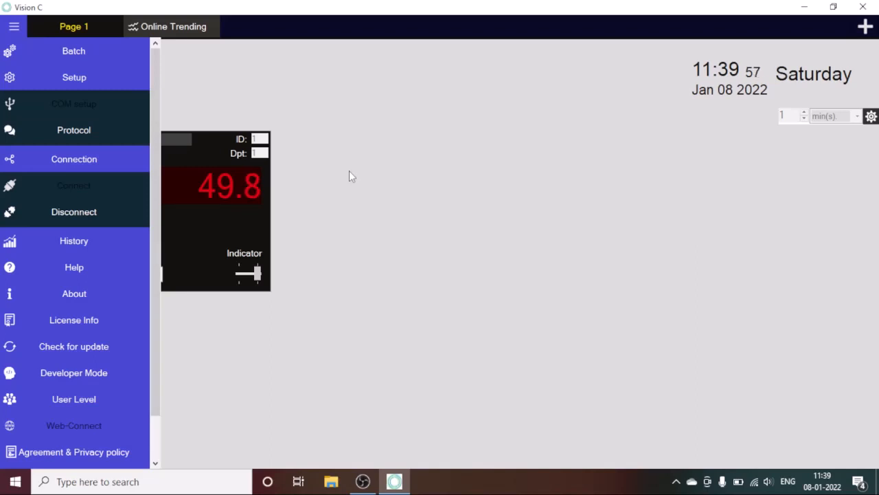
click(101, 212)
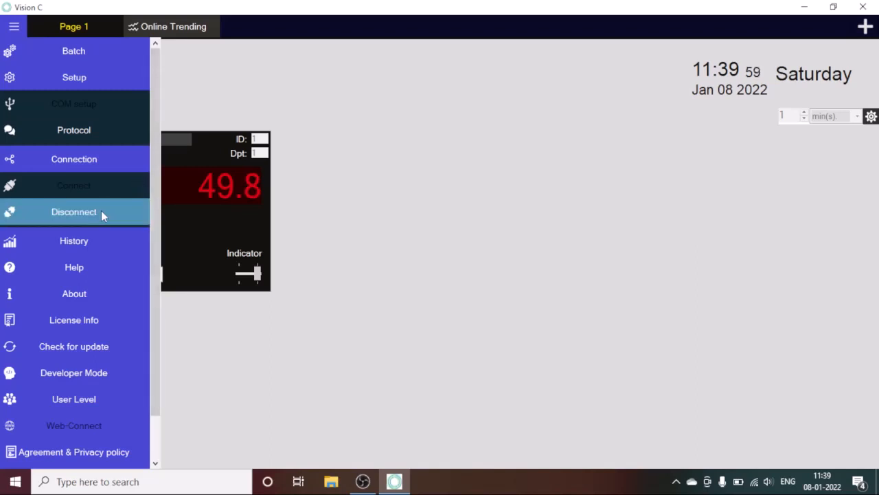
click(419, 292)
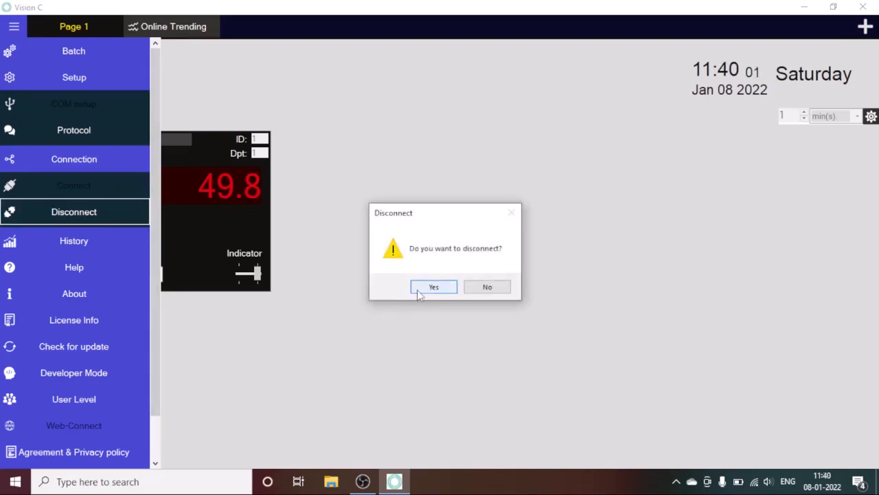
click(346, 69)
Add seven more panels, Controller2 through Controller8, arranged in two rows on Page 1.
click(307, 152)
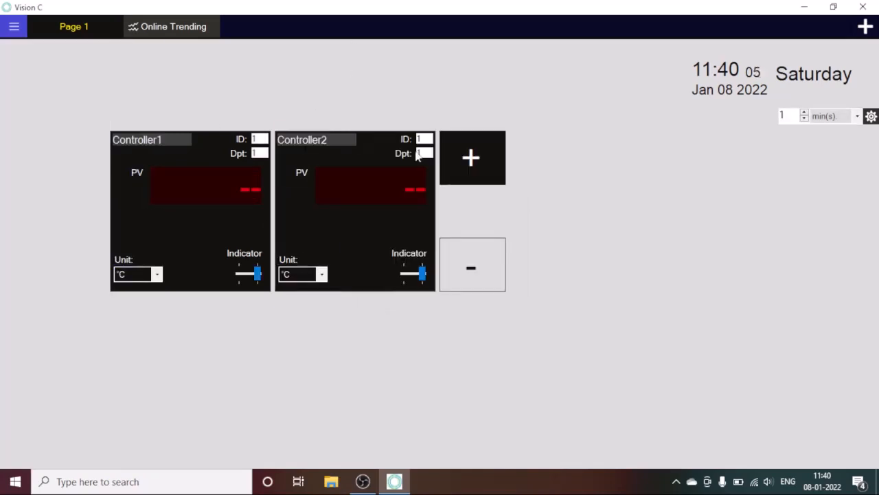
click(453, 157)
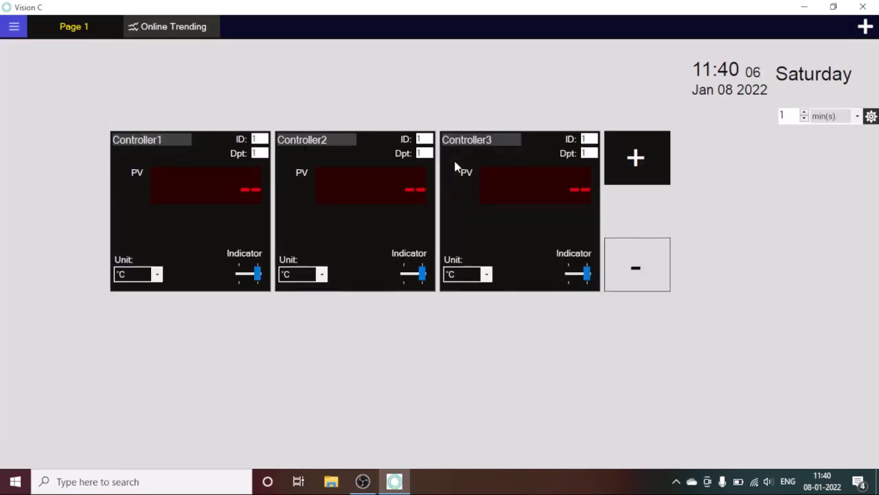
click(627, 156)
click(816, 177)
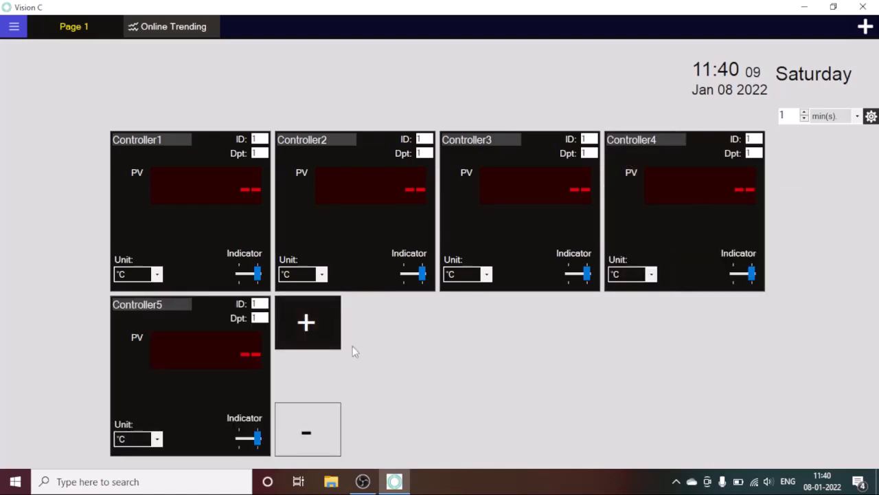
click(296, 330)
click(466, 322)
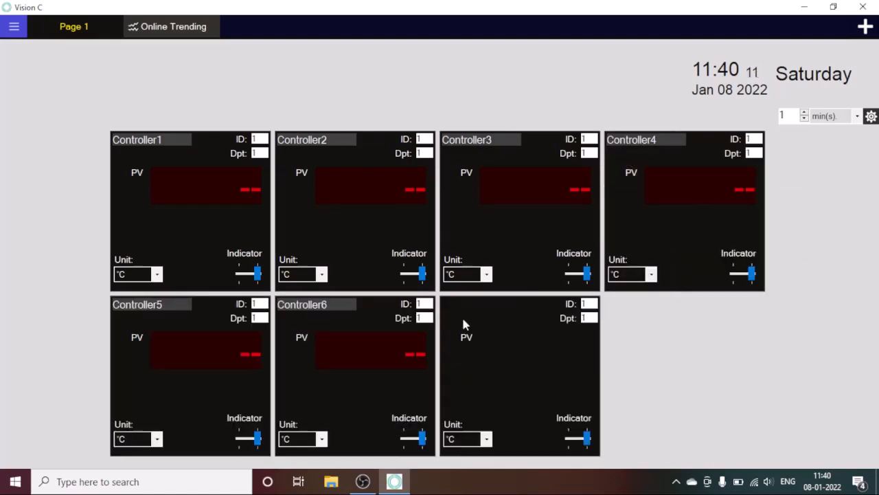
click(655, 307)
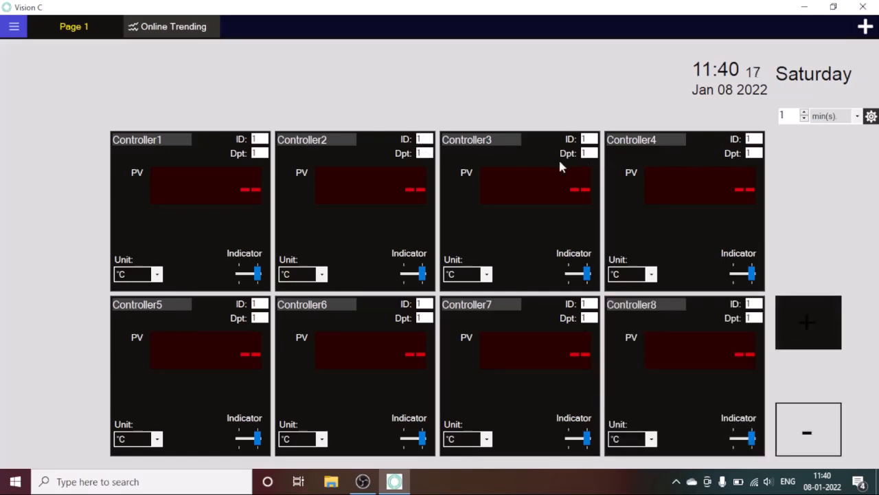
Save the display settings for Controller2 and Controller3, checking Controller1's settings in between.
double_click(356, 224)
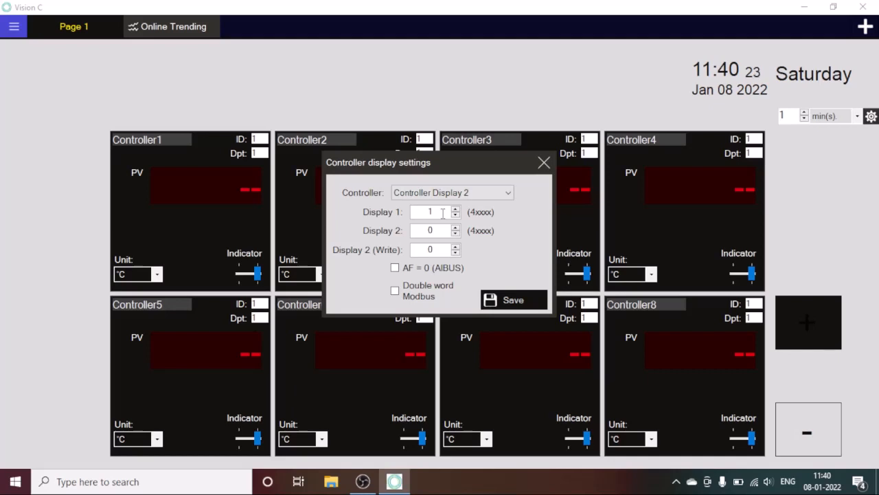
click(514, 298)
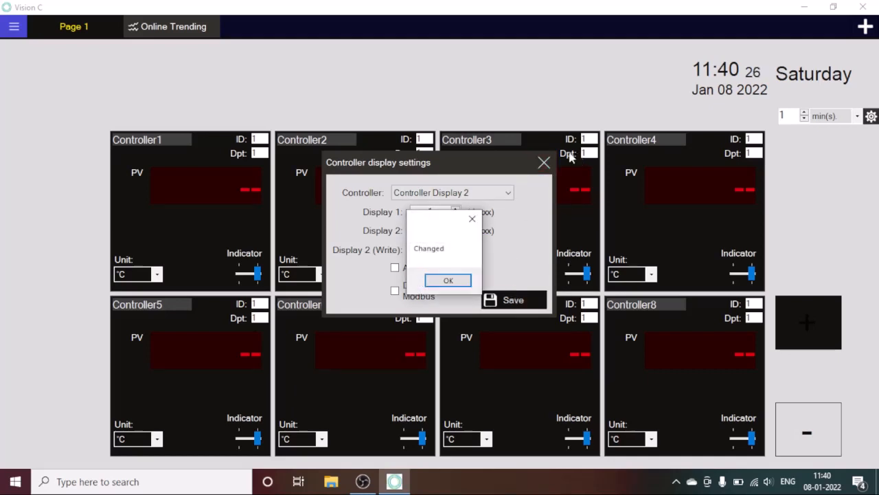
click(461, 282)
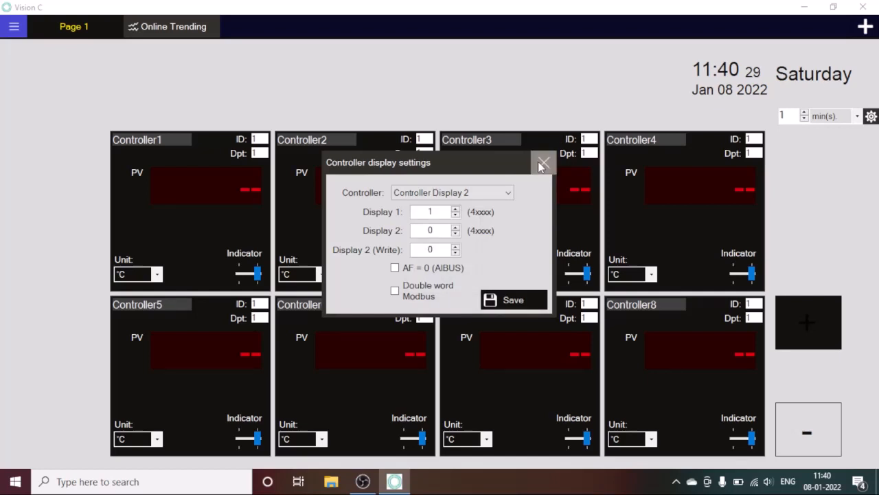
click(543, 163)
double_click(246, 216)
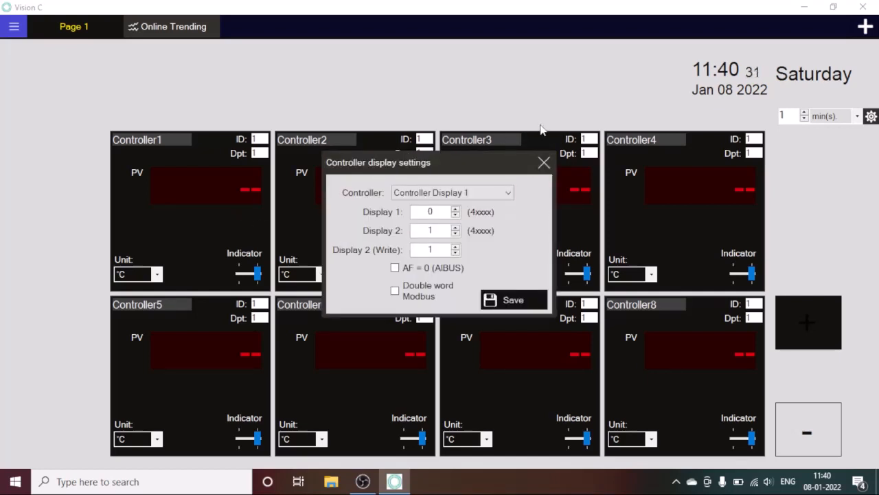
click(543, 163)
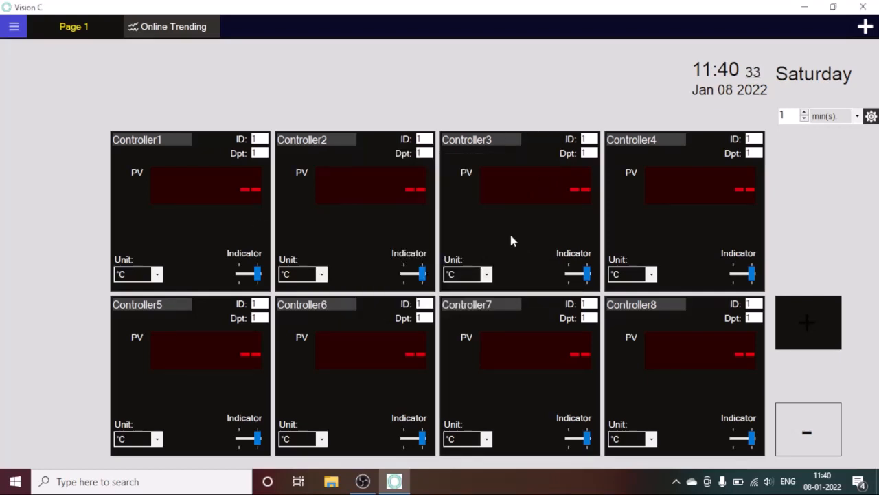
double_click(510, 241)
click(536, 303)
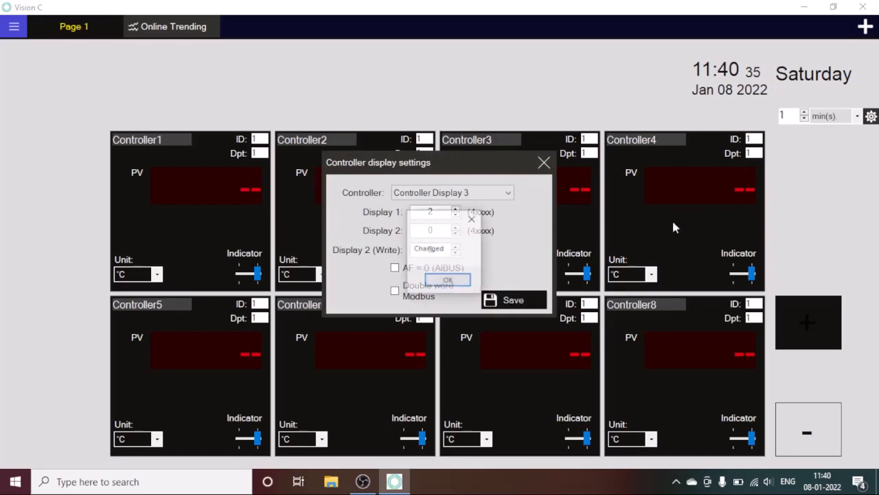
click(448, 281)
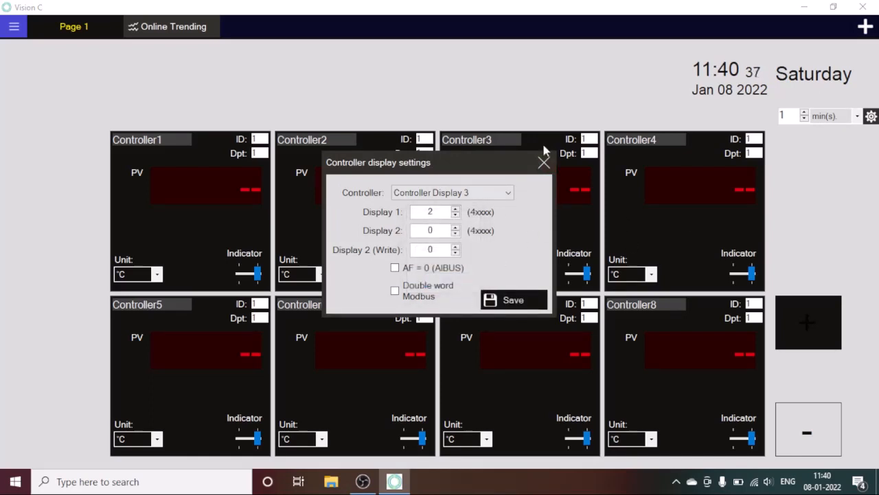
click(543, 162)
Review the display settings of Controller4 through Controller8 without changing them.
double_click(675, 226)
click(543, 163)
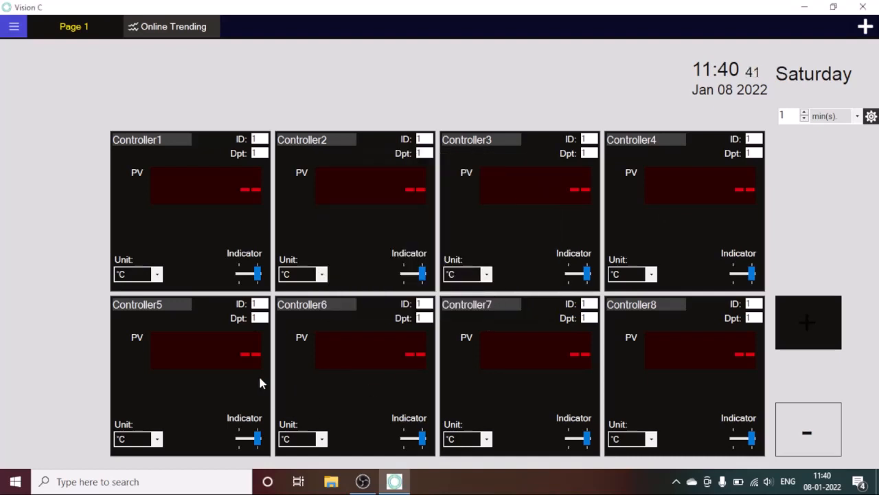
double_click(237, 383)
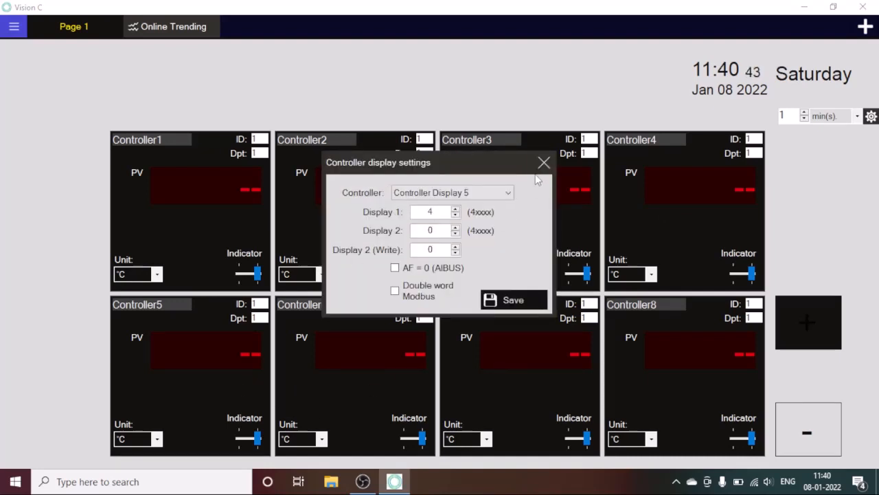
click(541, 168)
double_click(347, 403)
click(544, 165)
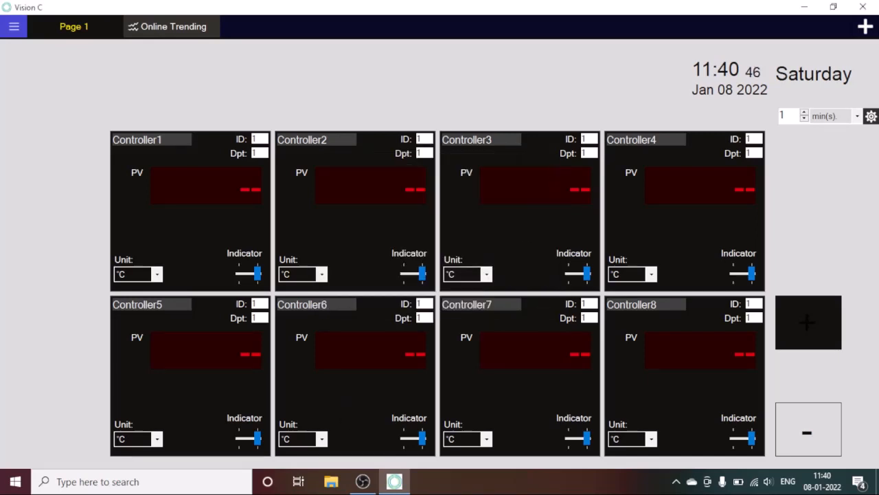
double_click(498, 380)
click(544, 163)
double_click(661, 386)
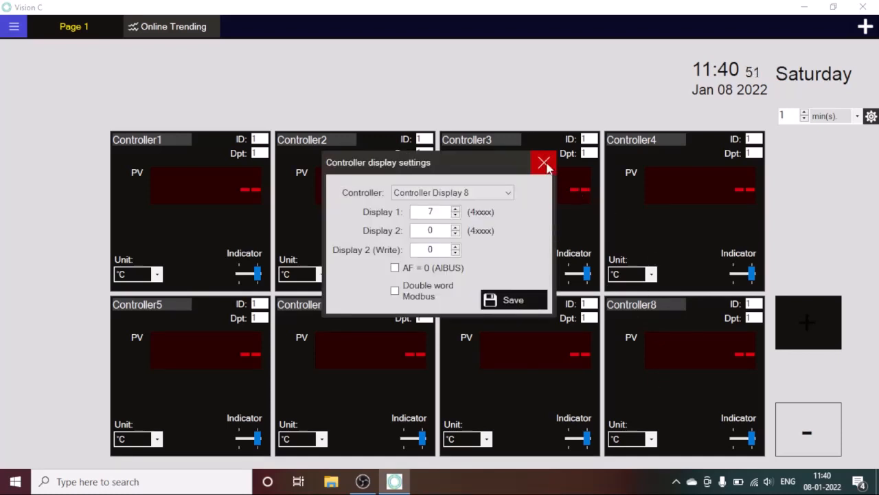
click(544, 163)
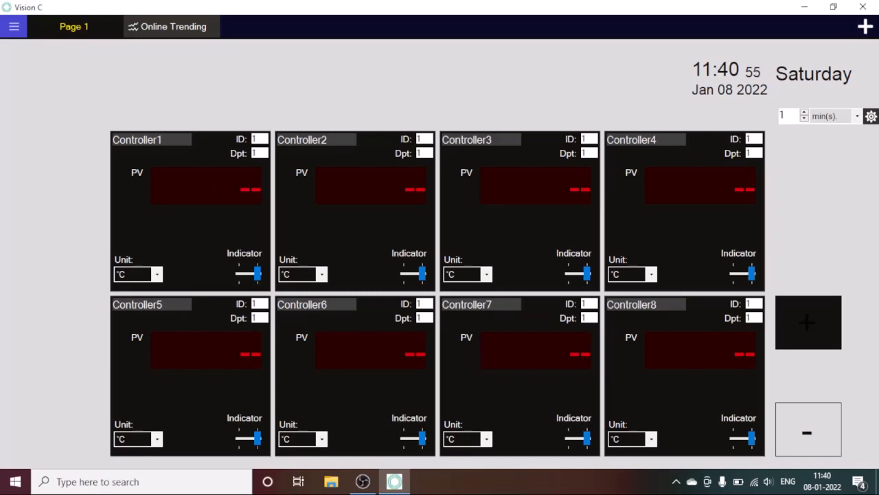
Connect to the controllers so live PV readings (49.8–135.7) appear, then reopen the menu.
click(14, 26)
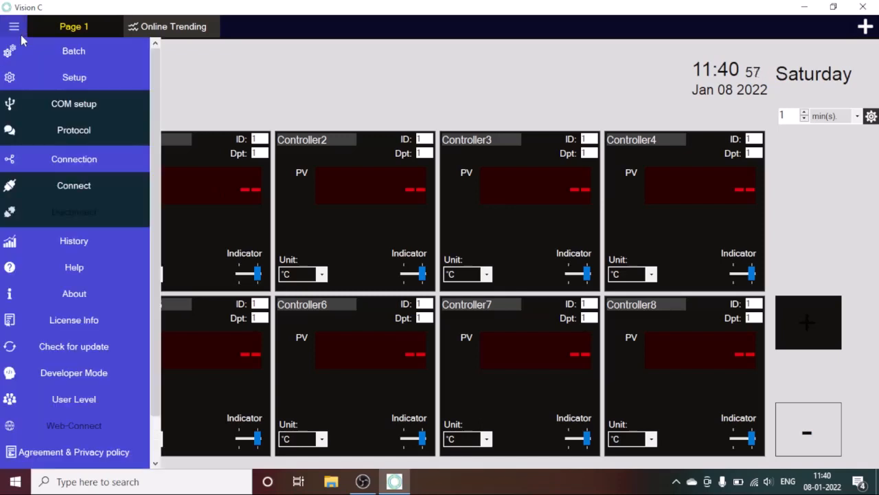
click(105, 183)
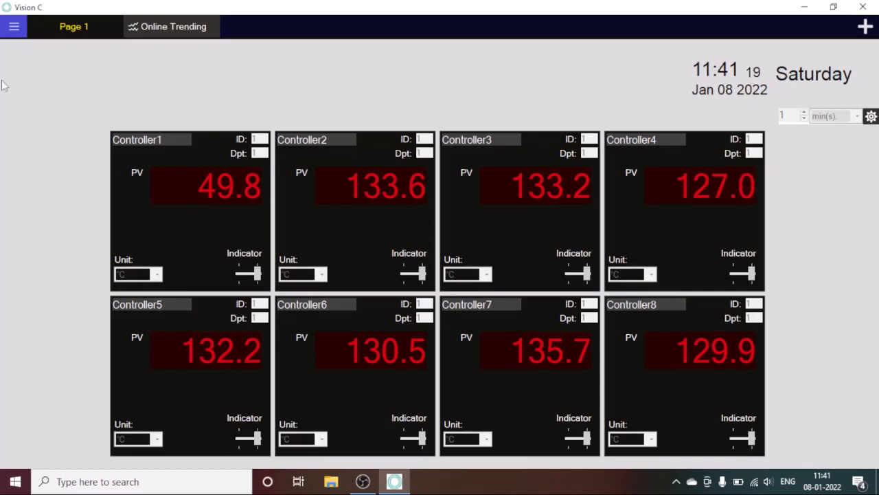
click(13, 26)
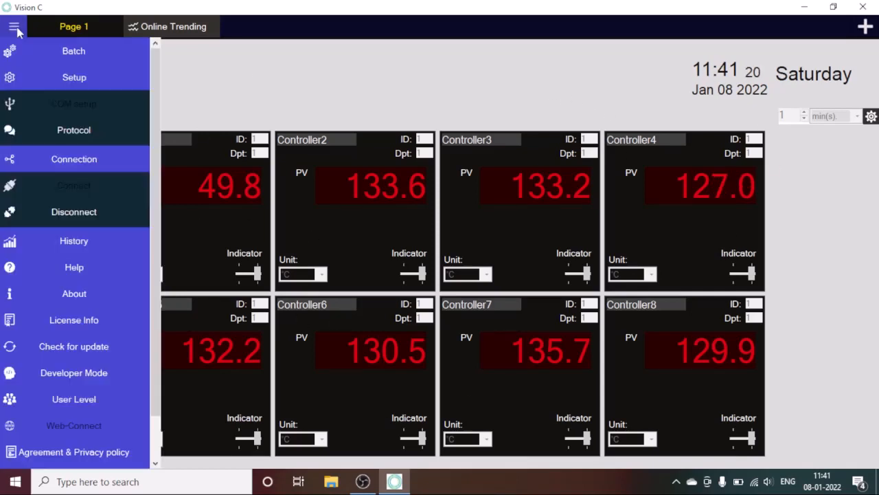
Open the History viewer and its Select File dialog.
click(67, 239)
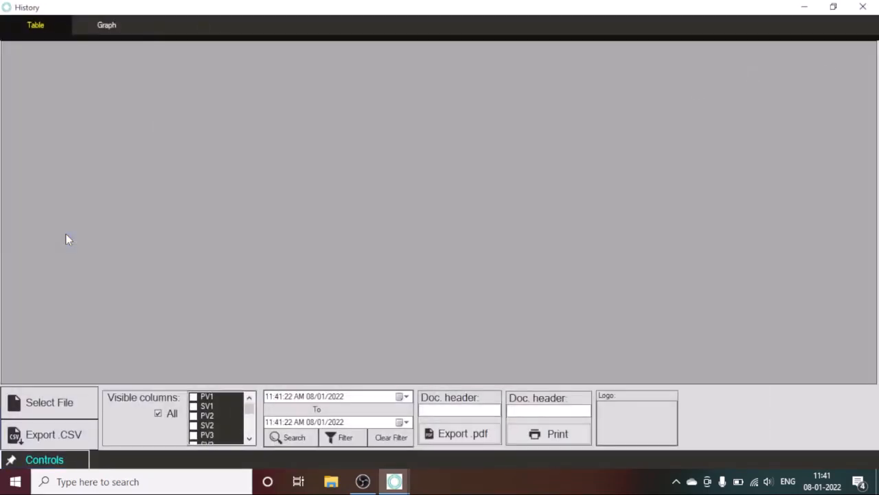
click(58, 404)
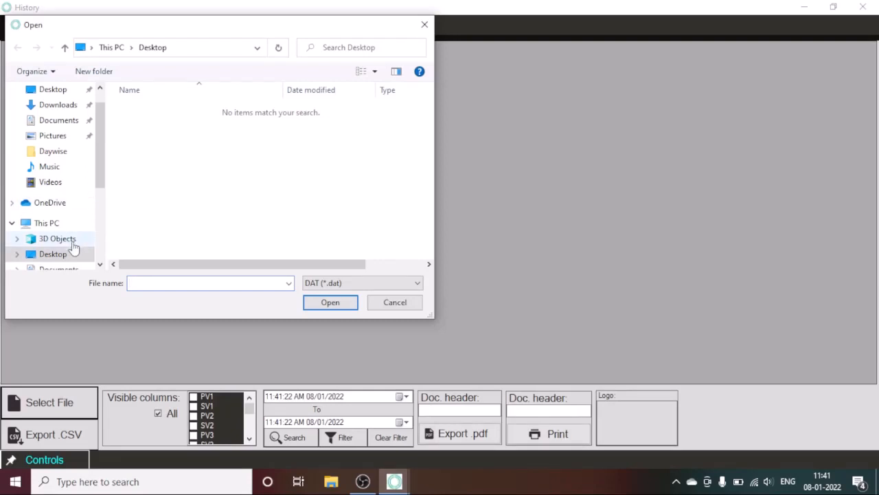
double_click(100, 265)
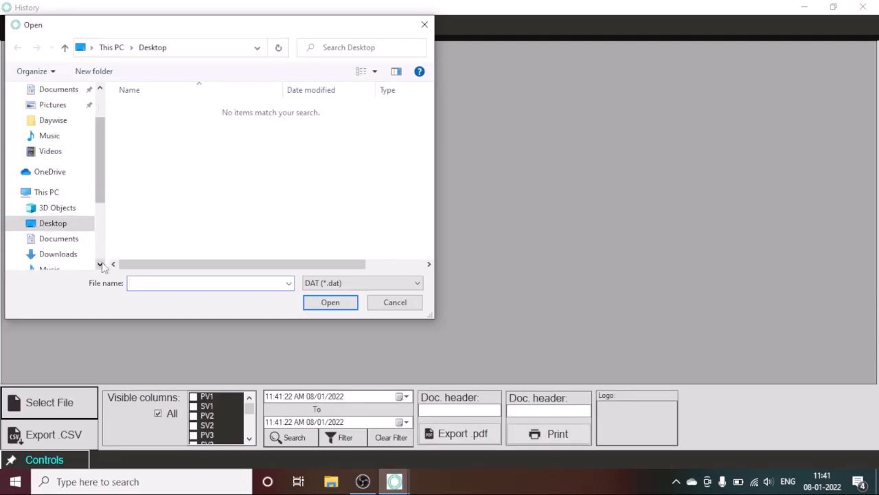
double_click(100, 265)
click(101, 265)
click(100, 265)
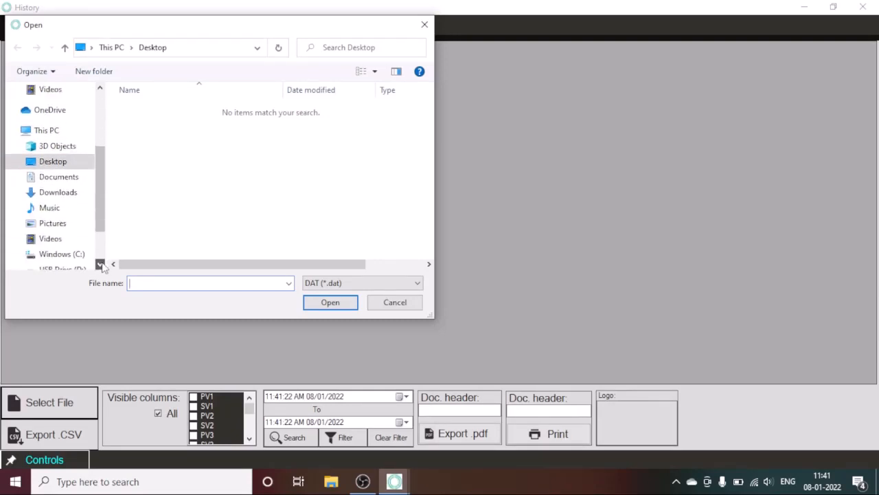
double_click(101, 266)
Load 105039 AM 08-01-2022.dat from C:\Radical\Vision_C\Daywise into the history table.
click(78, 222)
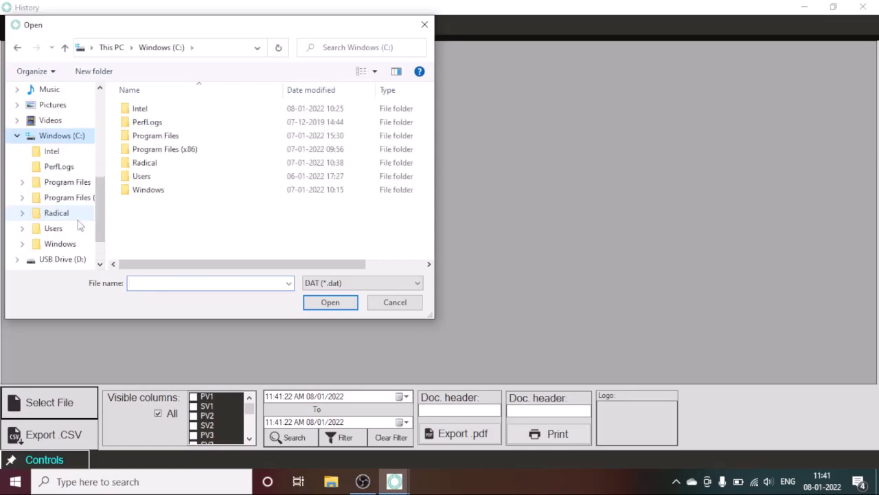
double_click(164, 168)
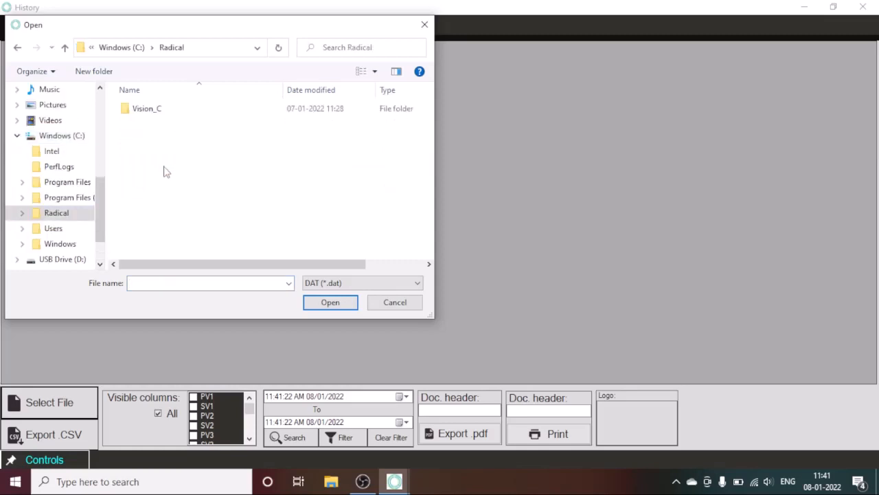
double_click(178, 109)
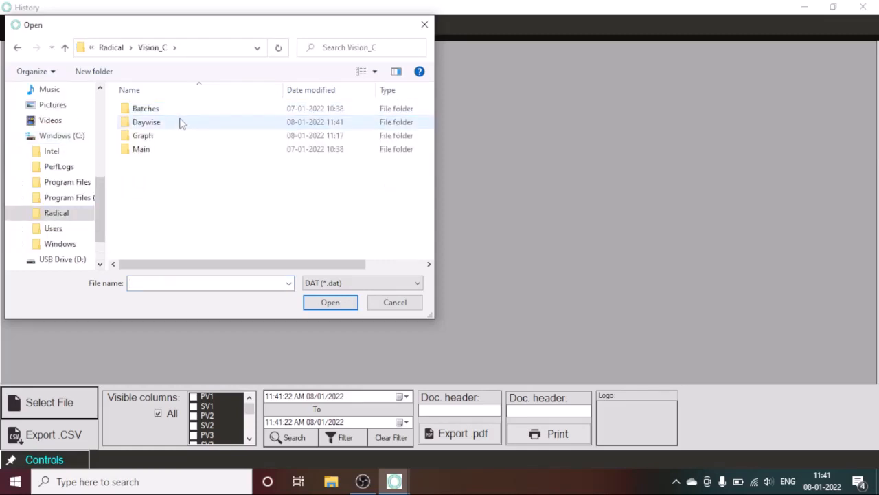
click(182, 122)
double_click(182, 122)
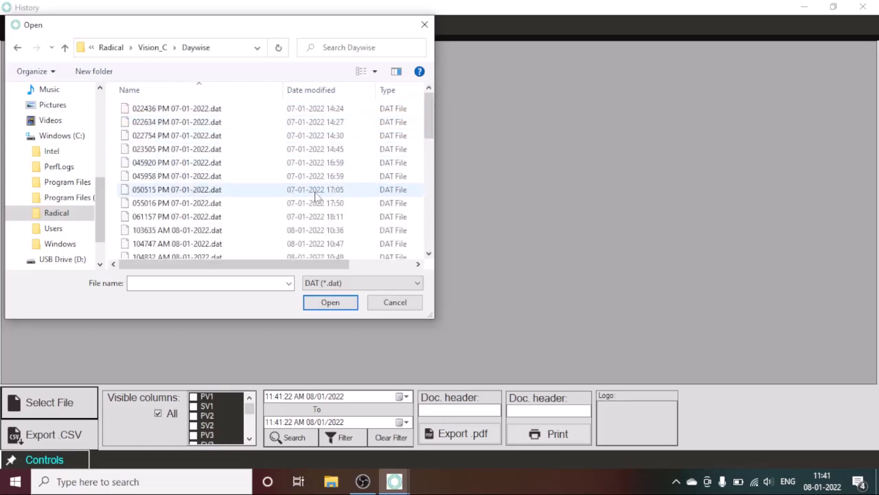
click(428, 253)
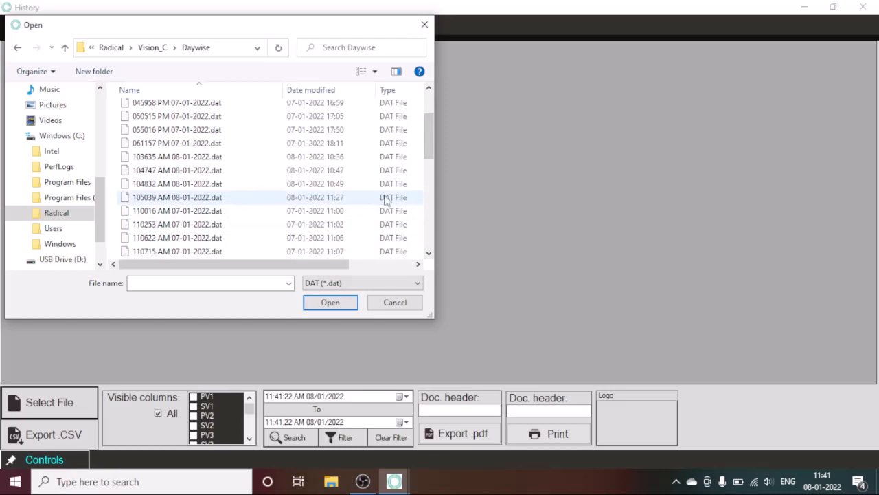
click(358, 198)
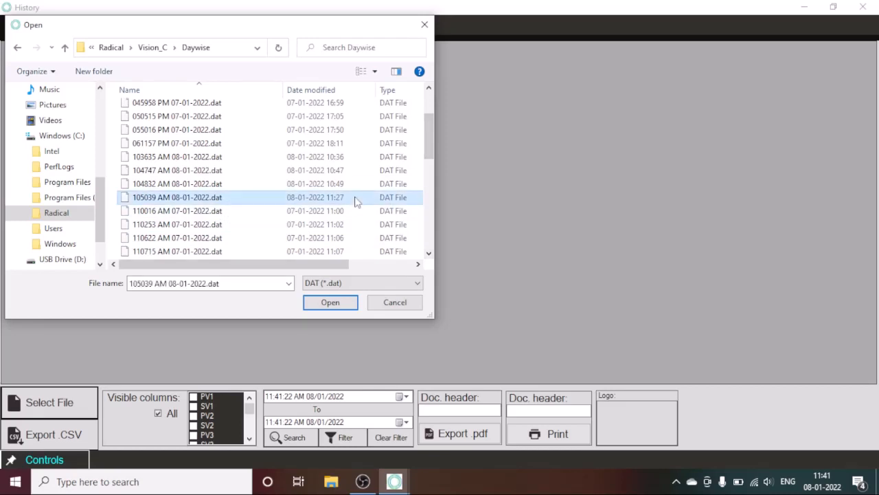
click(330, 302)
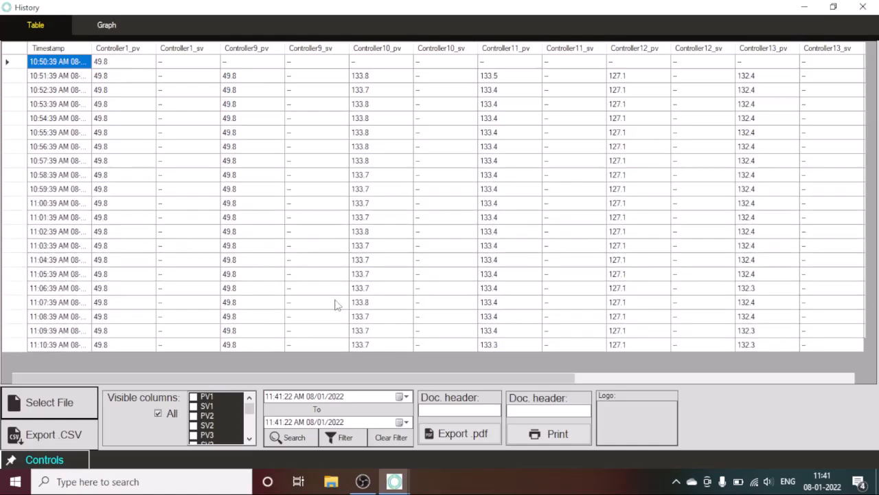
Hide all data columns except the timestamp, then show PV1, PV2 and PV3.
click(162, 412)
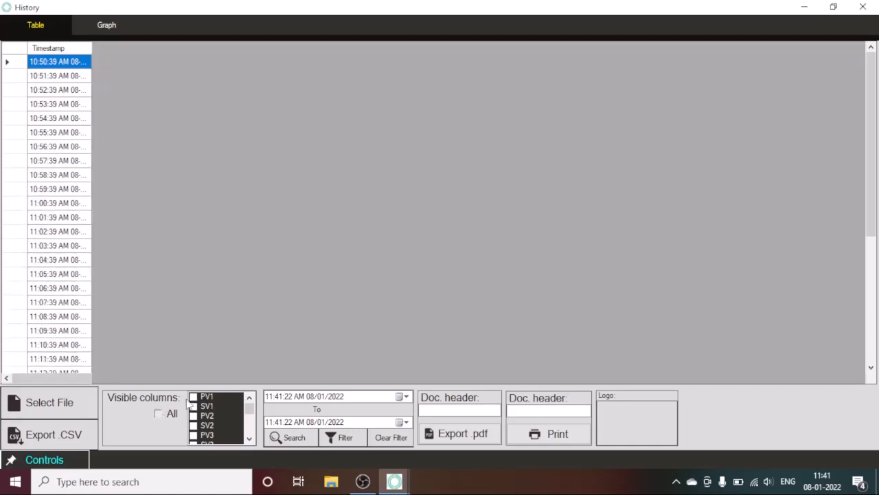
click(197, 397)
click(195, 397)
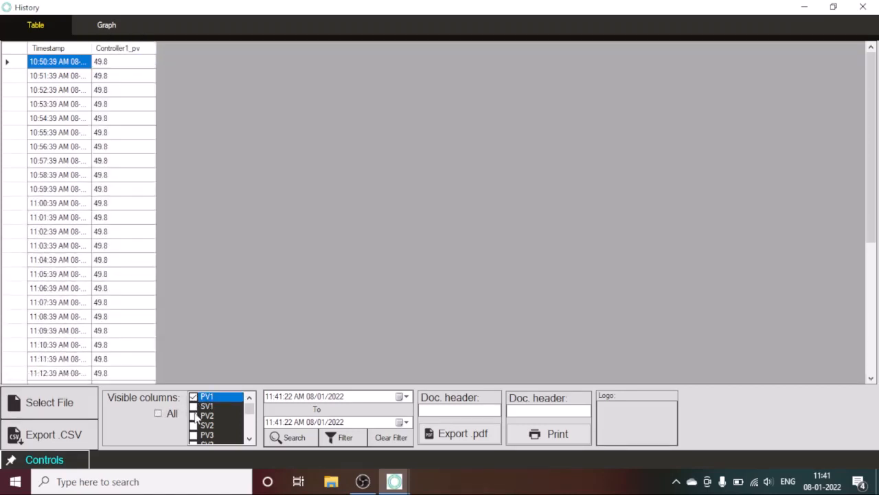
click(194, 415)
click(194, 416)
click(194, 436)
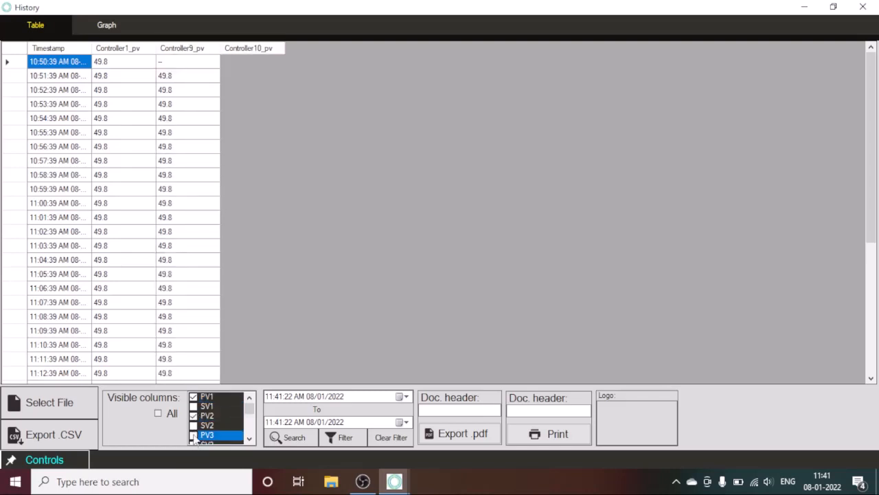
click(248, 440)
click(249, 439)
click(248, 439)
click(249, 440)
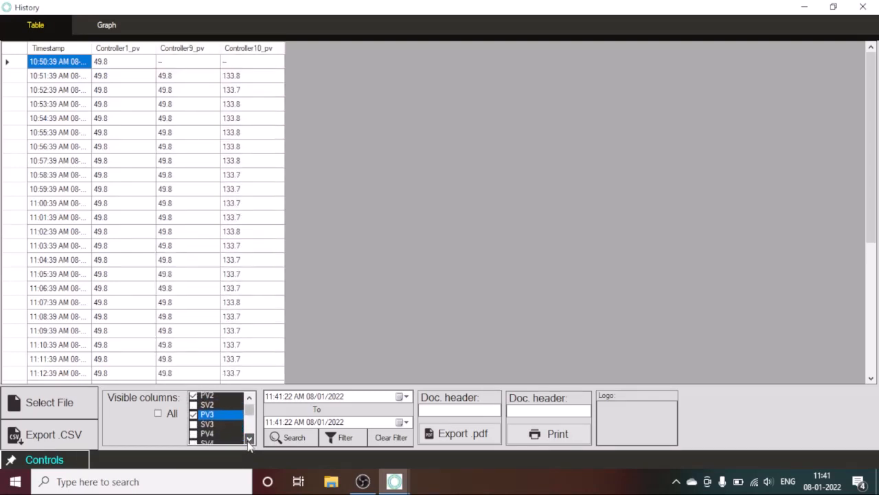
click(249, 439)
click(249, 439)
Show columns PV4 through PV8 and set the document header to radical2.
click(195, 397)
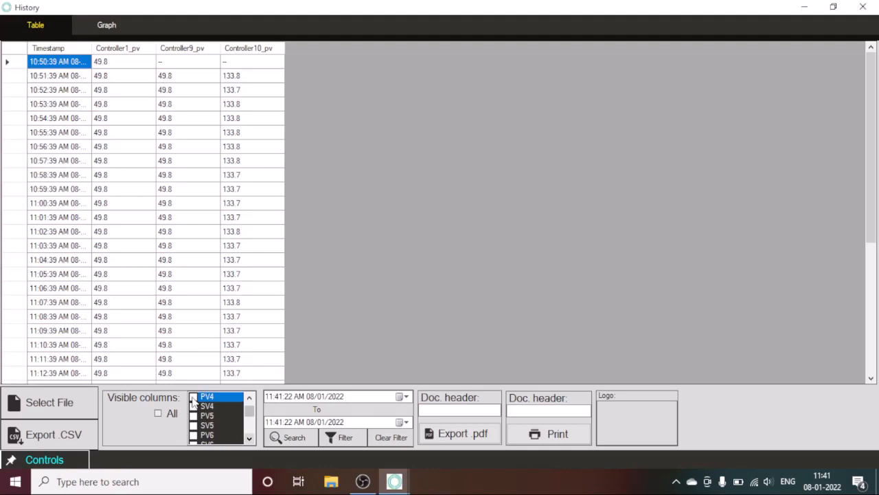
click(193, 416)
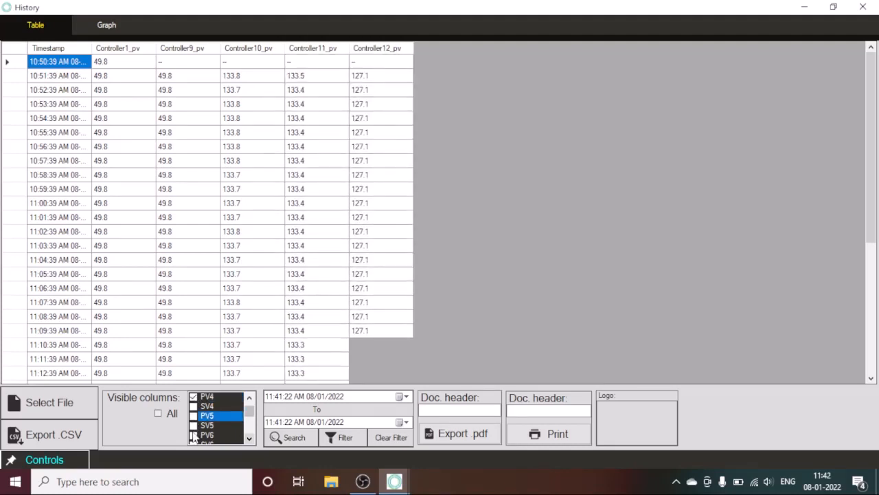
click(193, 436)
click(193, 435)
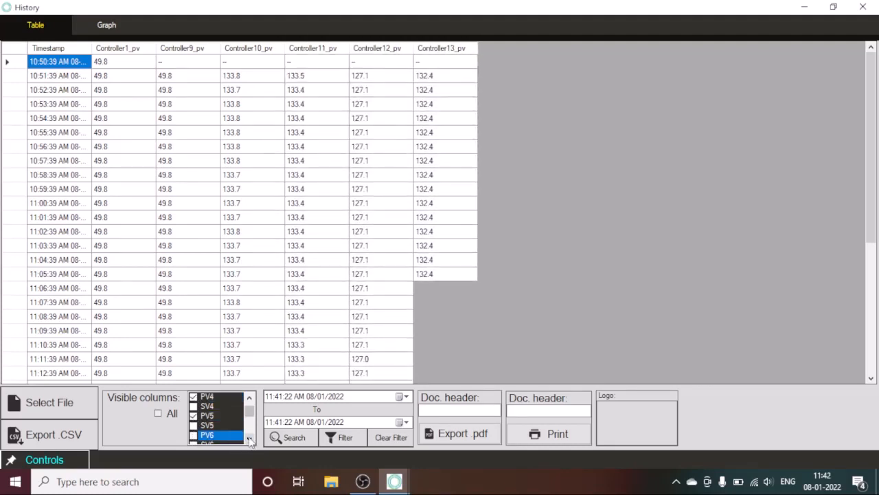
click(249, 439)
click(250, 440)
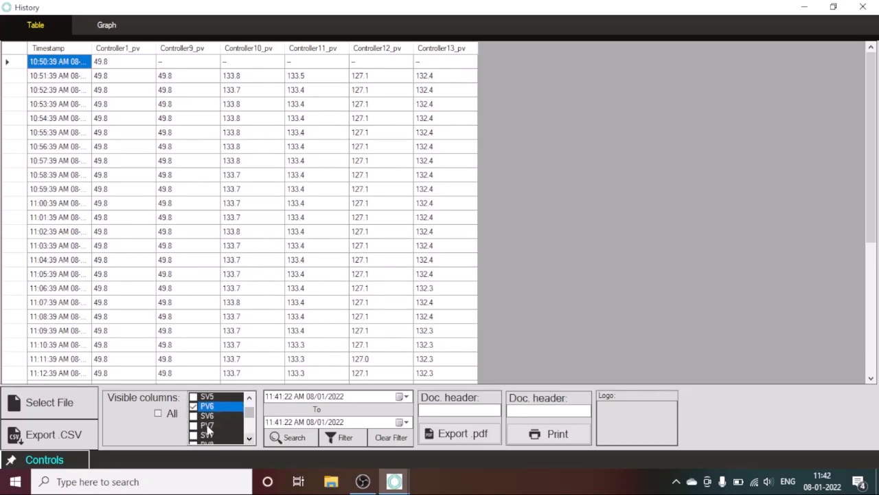
click(201, 426)
click(199, 426)
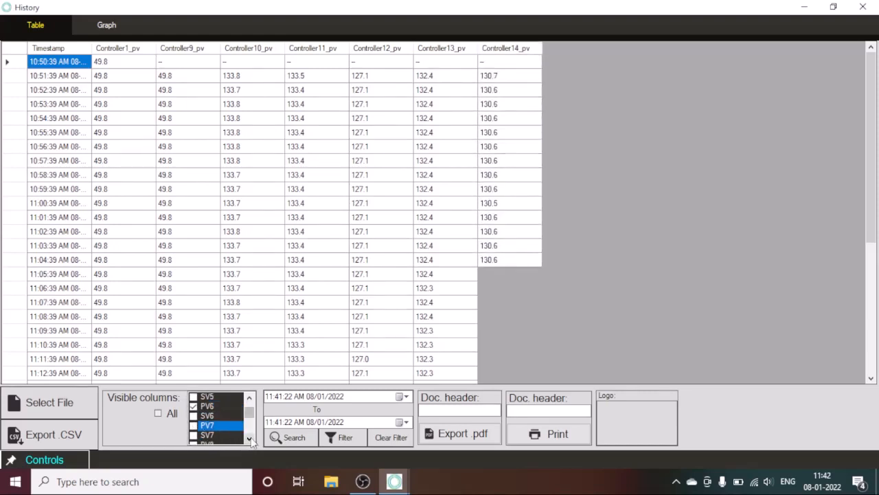
click(249, 438)
click(250, 439)
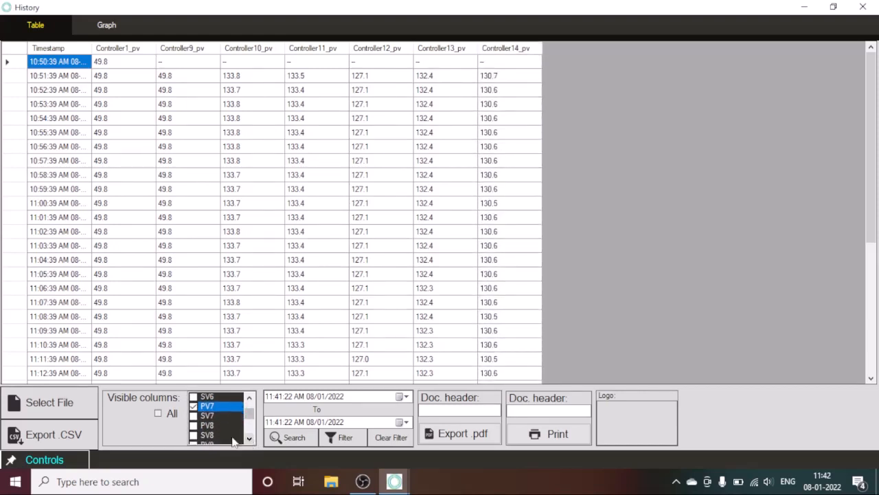
click(193, 426)
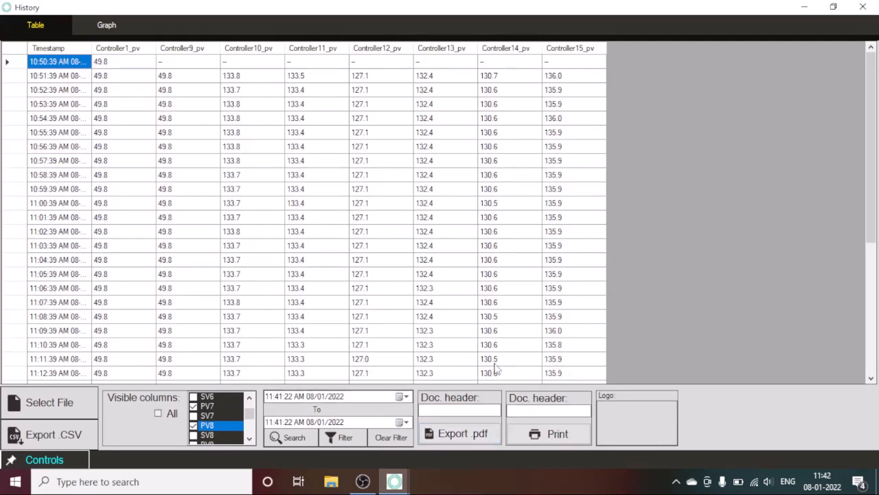
click(461, 410)
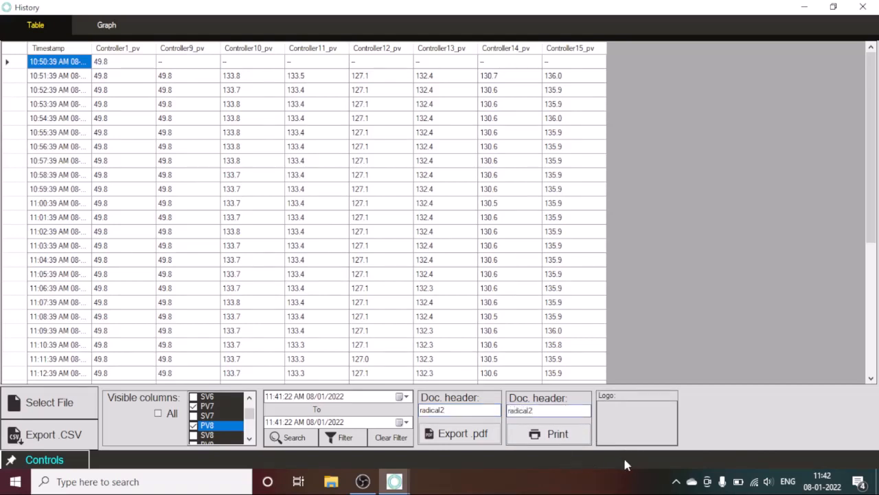
Export the history table as PDF 'radical2' to the Desktop and dismiss the success message.
click(443, 439)
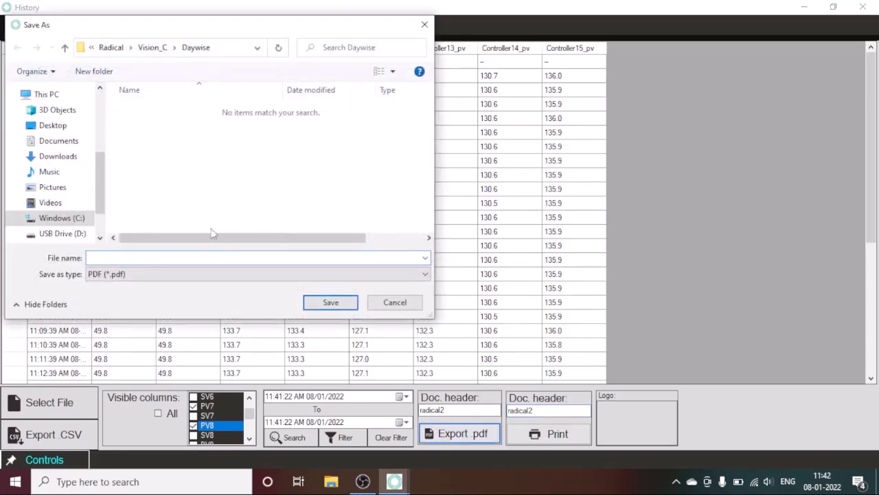
scroll(98, 97, up, 2)
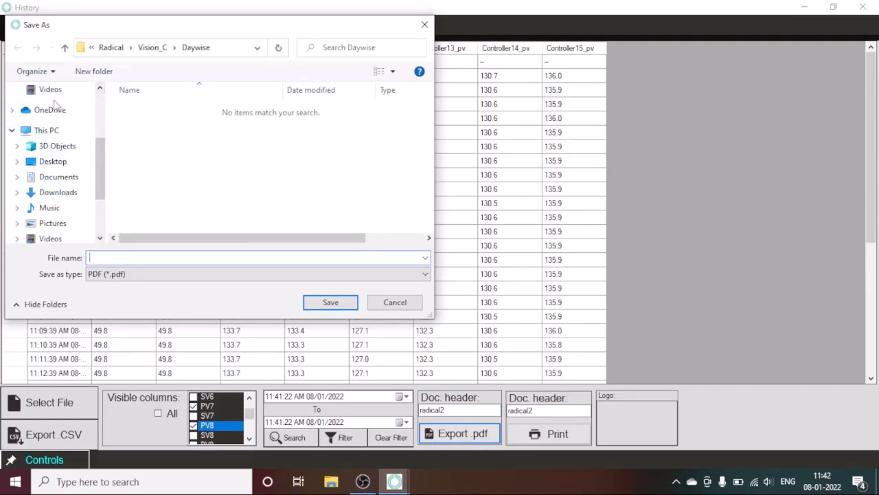
click(83, 163)
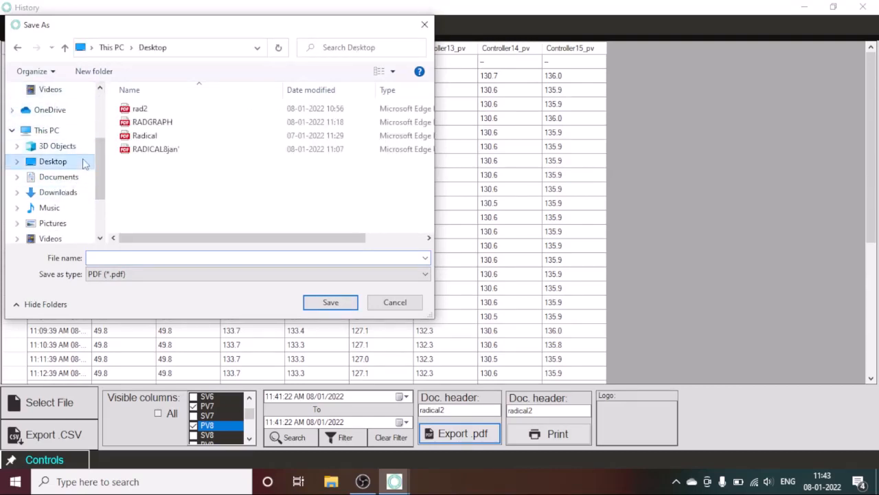
click(255, 259)
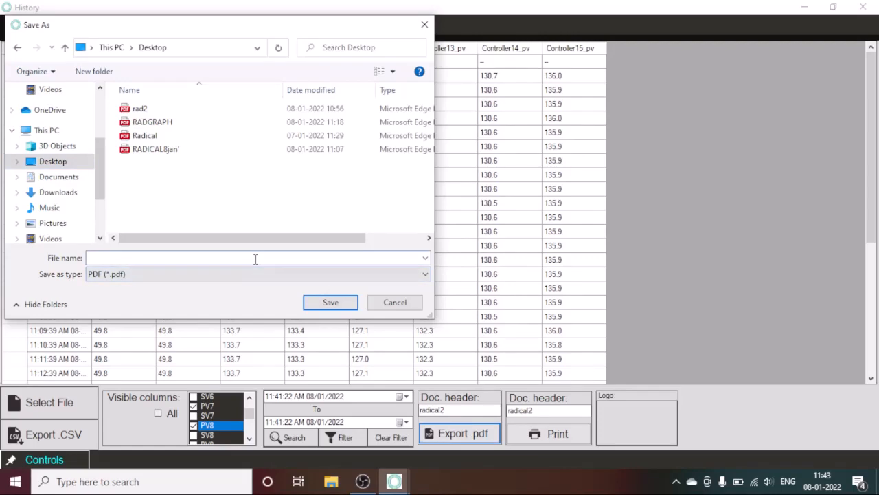
text(radica)
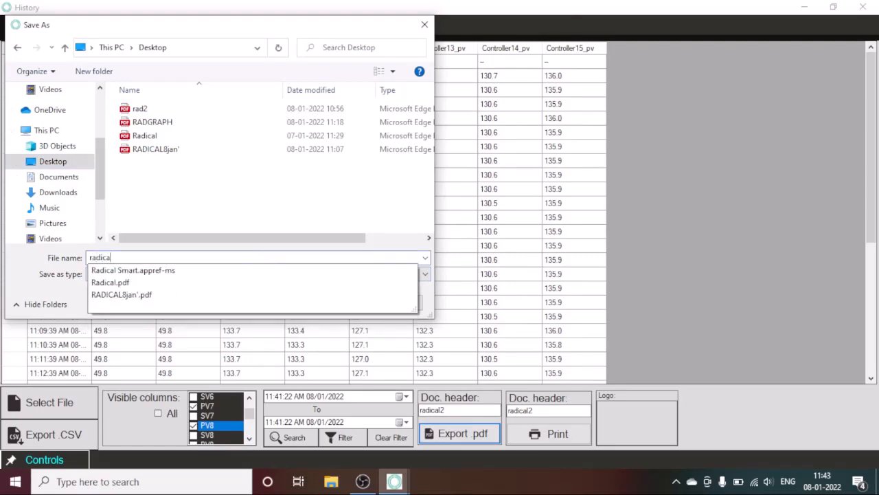
text(l2)
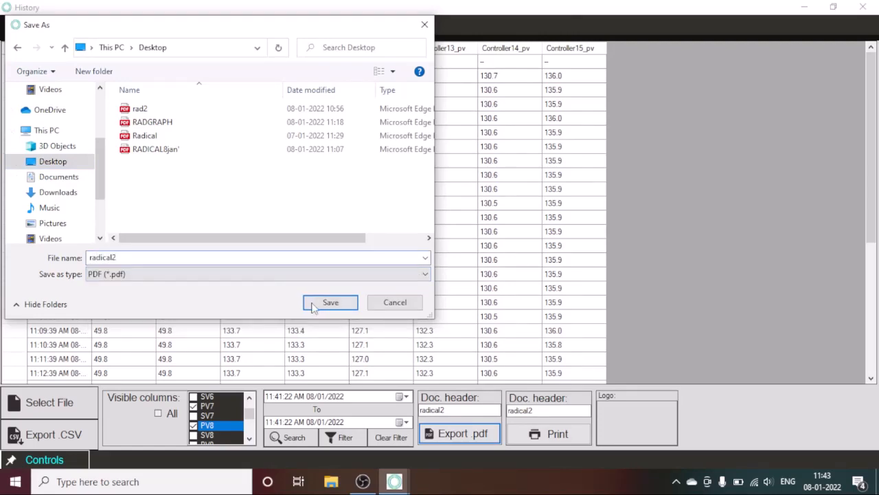
click(319, 302)
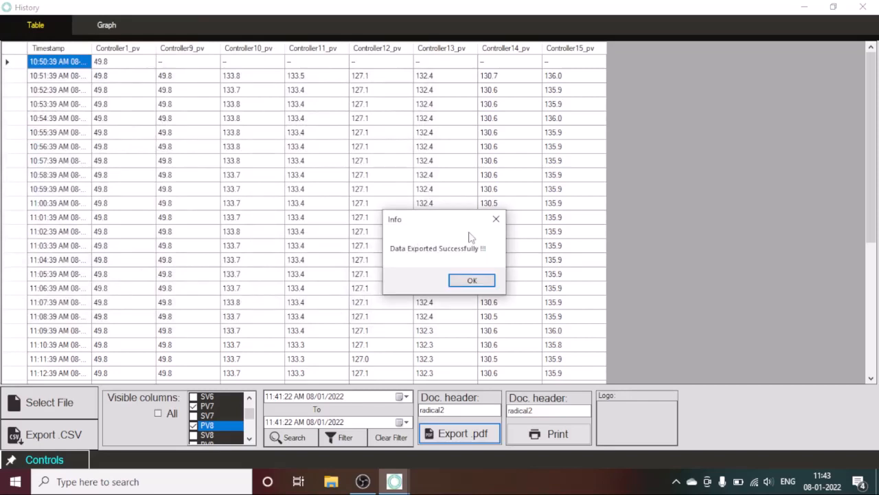
click(482, 281)
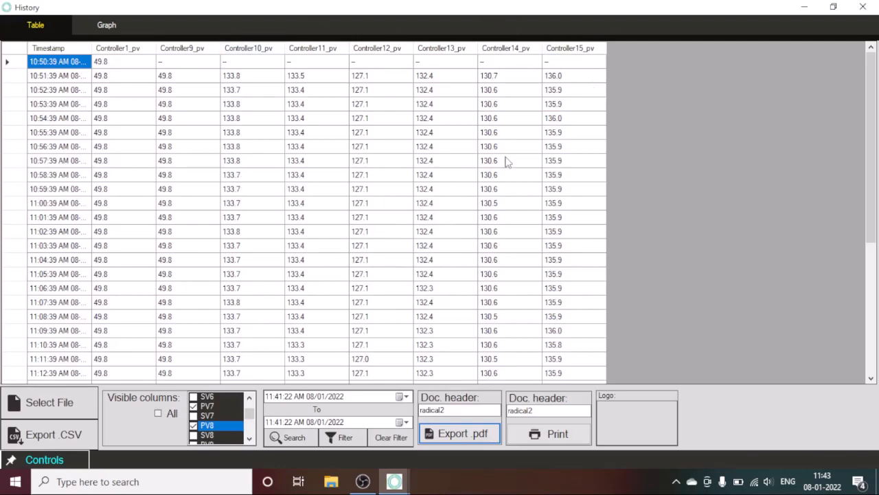
Show the history graph with Y-label temperature and header Radical TechArt.
click(116, 30)
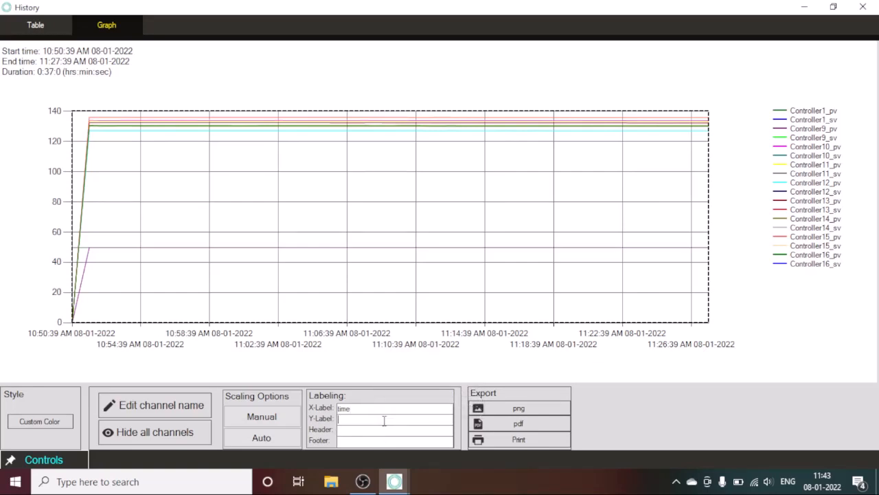
text(temperature)
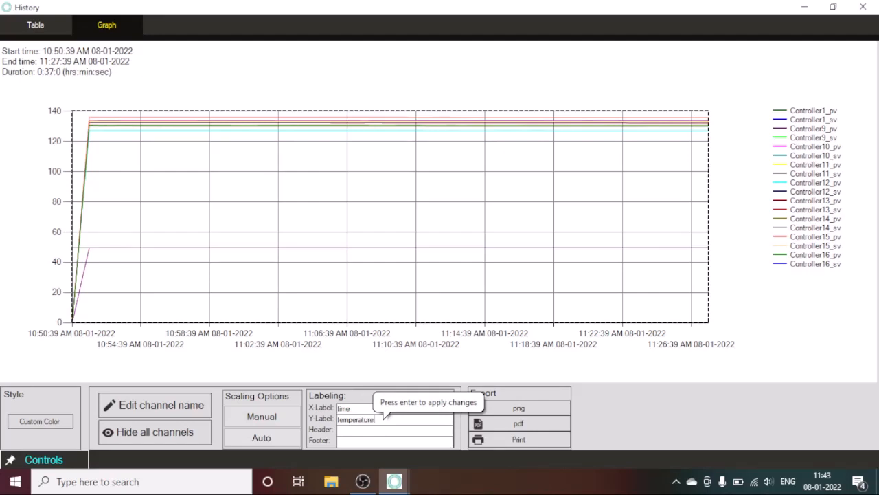
text(radical tech)
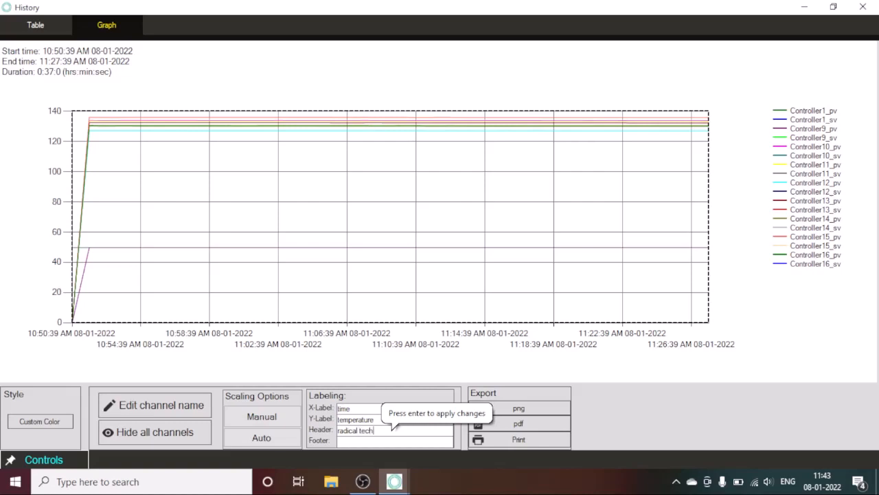
text(Art)
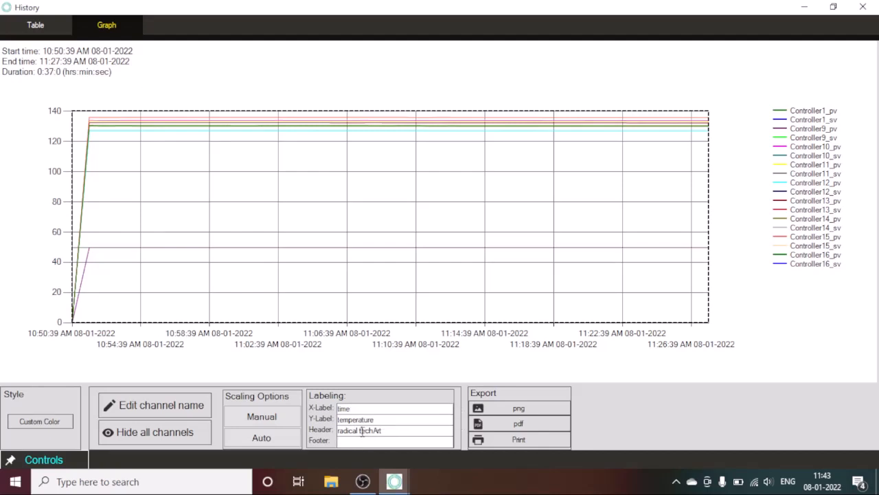
text(T)
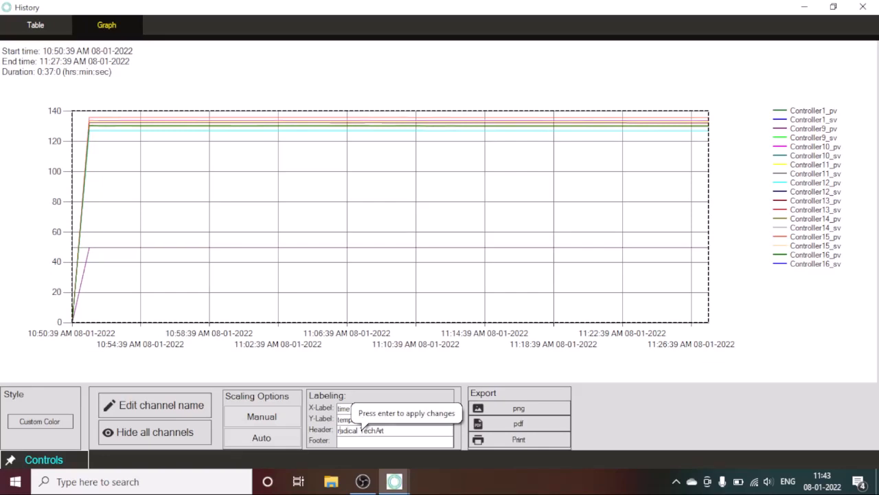
key(BackSpace)
text(R)
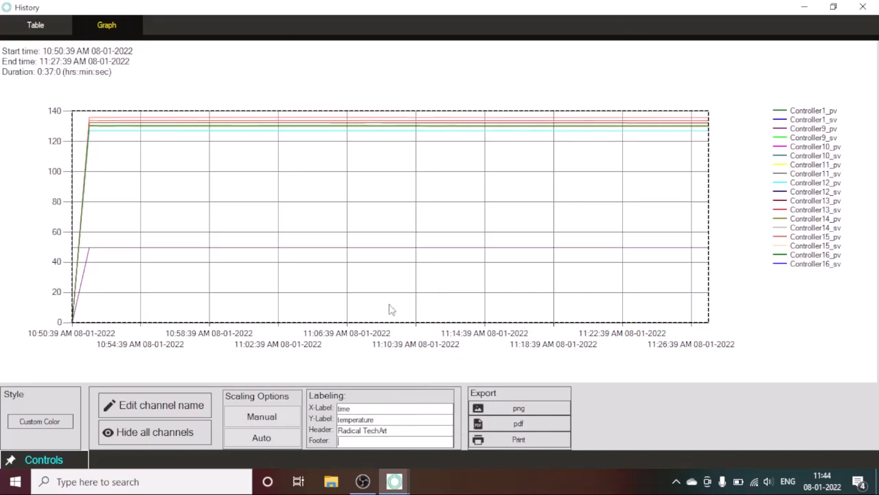
Export the chart as a PNG and as PDF RADICALGRAPH1, then close the History window.
click(508, 409)
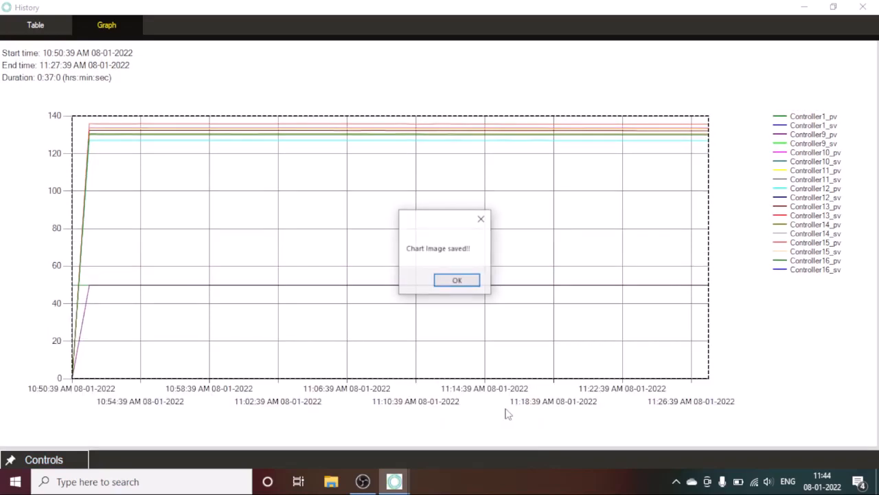
click(462, 282)
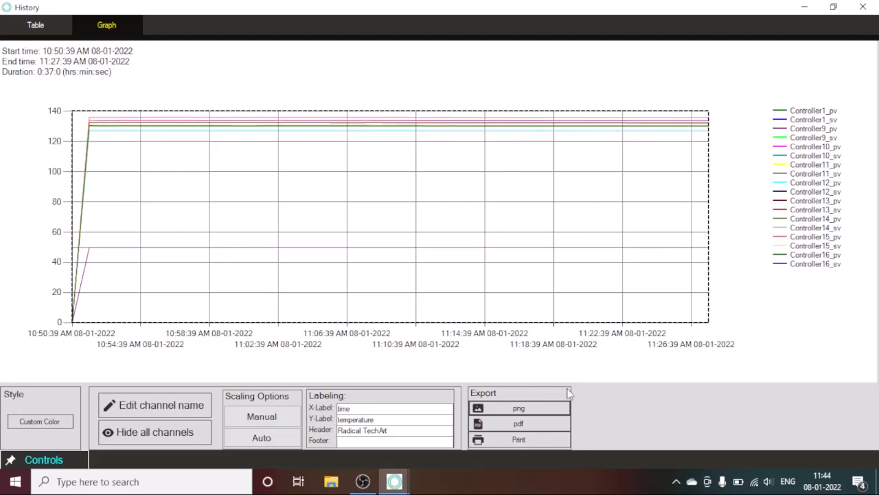
click(550, 423)
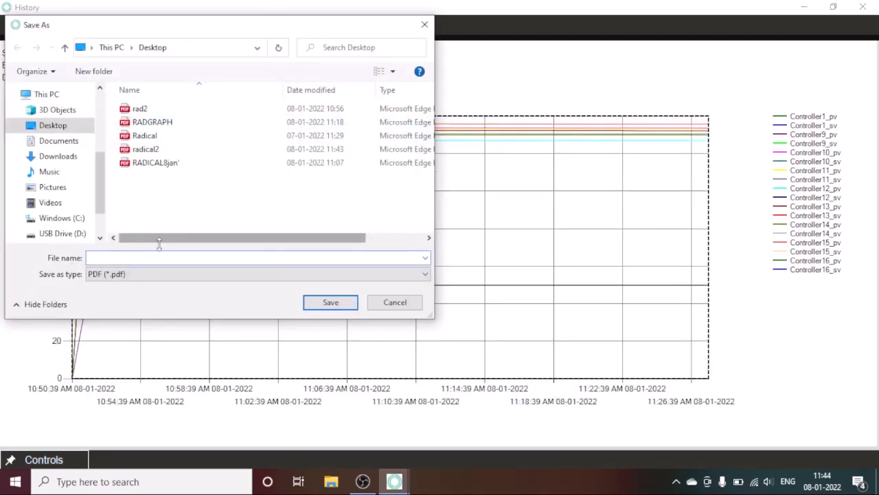
text(R)
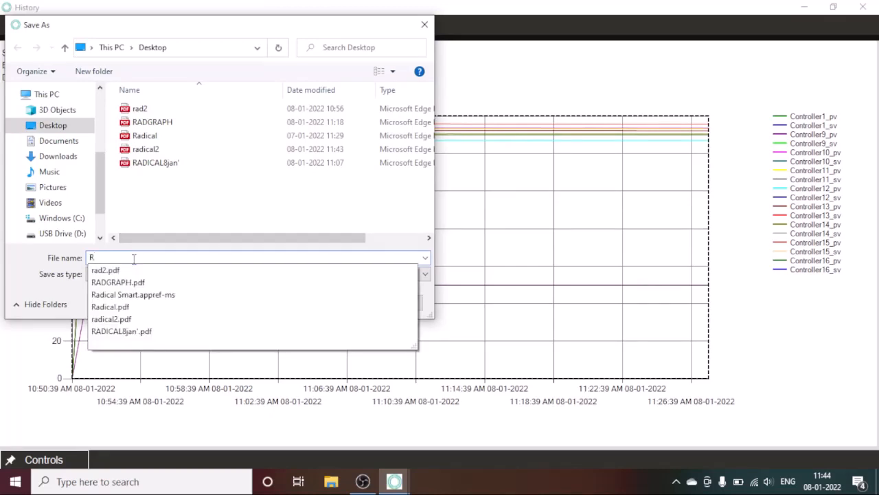
text(ADIC)
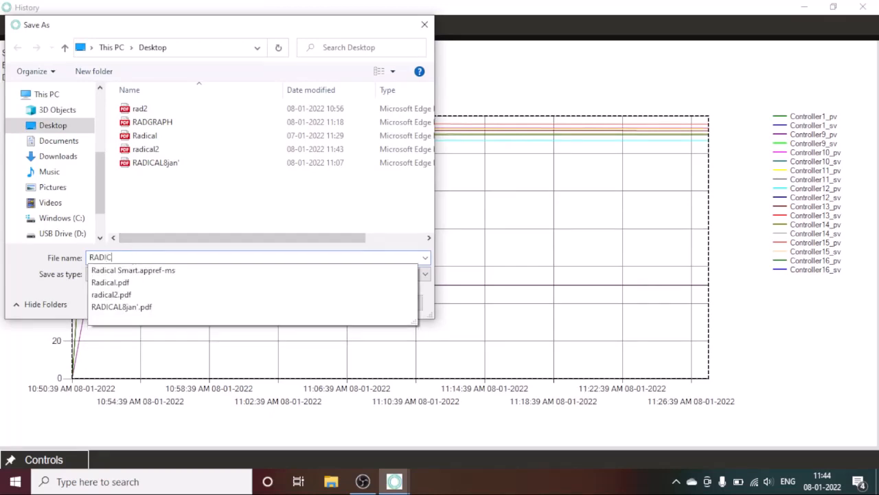
text(ALGRAPH1)
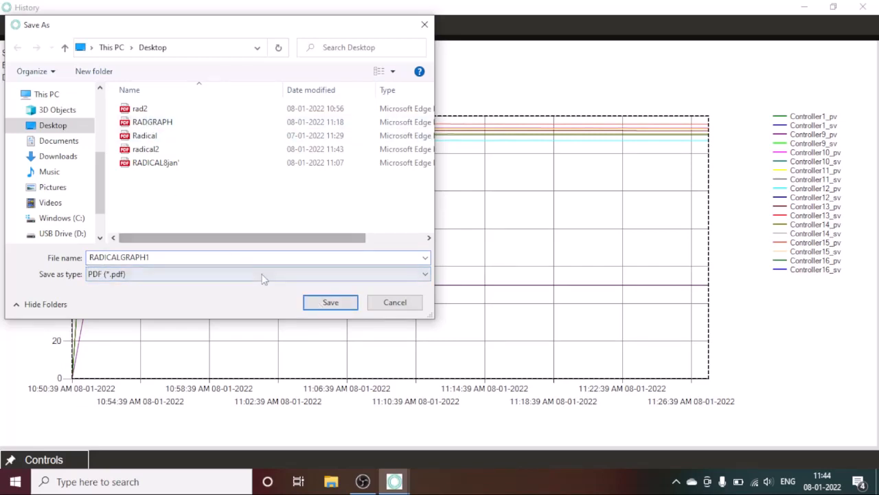
click(314, 304)
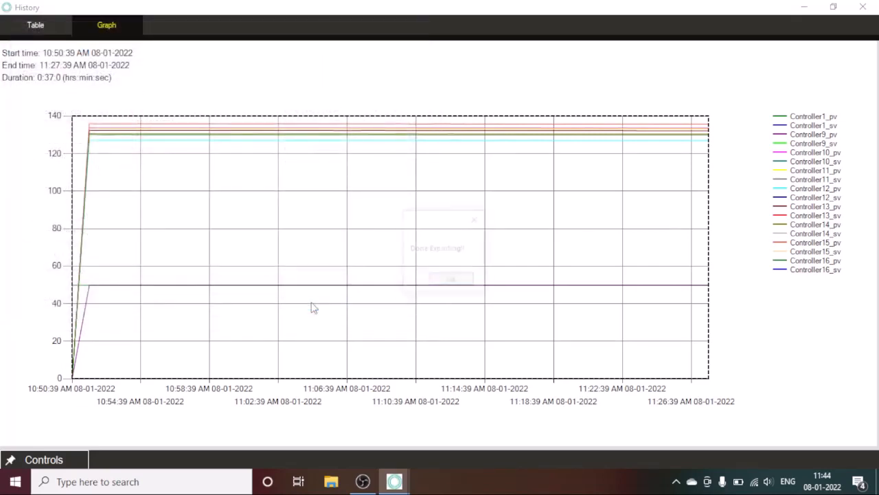
click(460, 281)
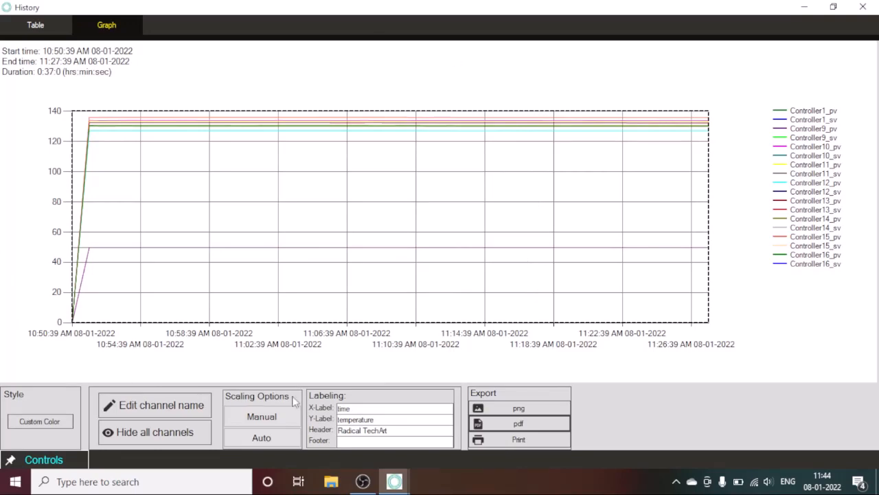
click(862, 6)
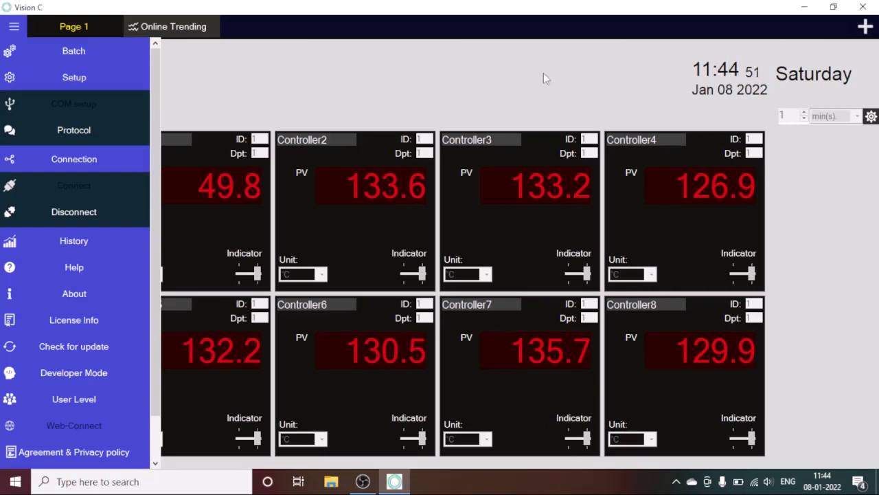
Disconnect from the controllers, confirming with Yes.
click(95, 212)
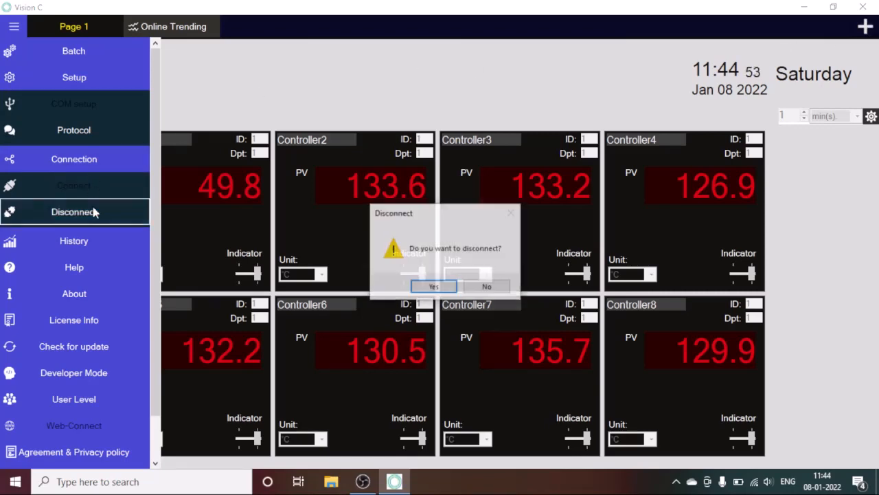
click(430, 287)
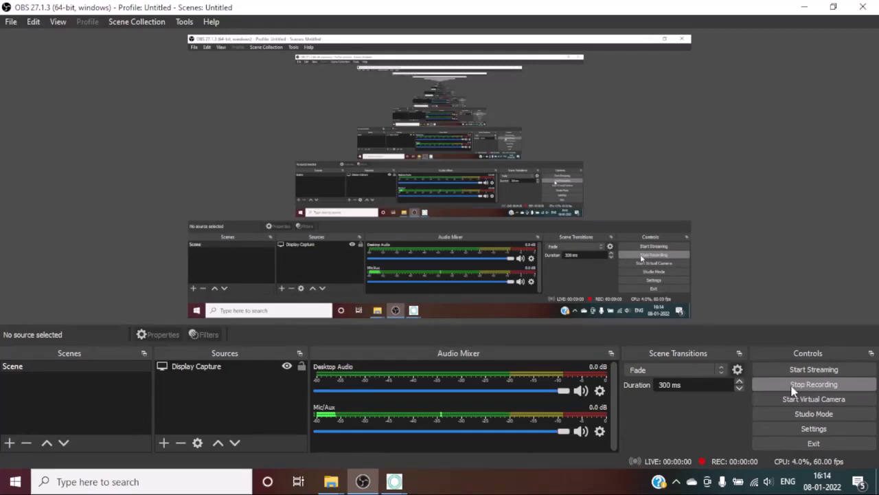
Minimize OBS Studio to bring Vision C's history table back into view.
click(363, 481)
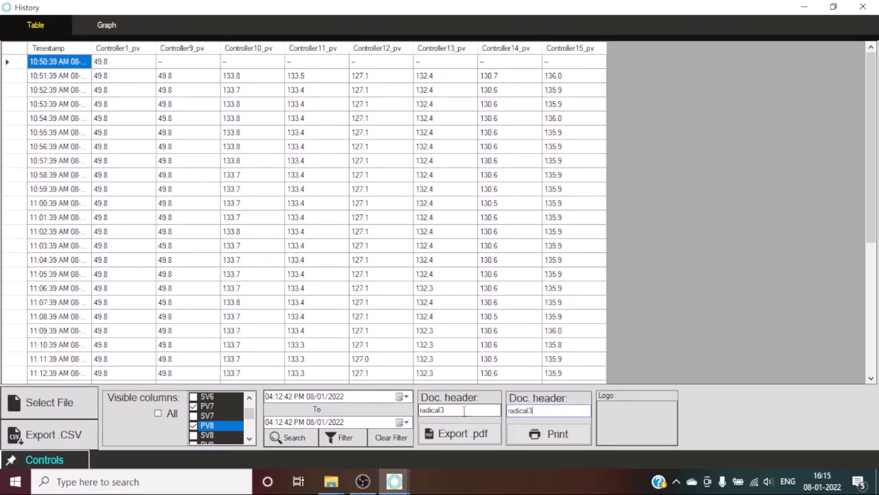
Load the third Radical TechArt WhatsApp image from C:\radicalLOGO as the report logo.
click(621, 413)
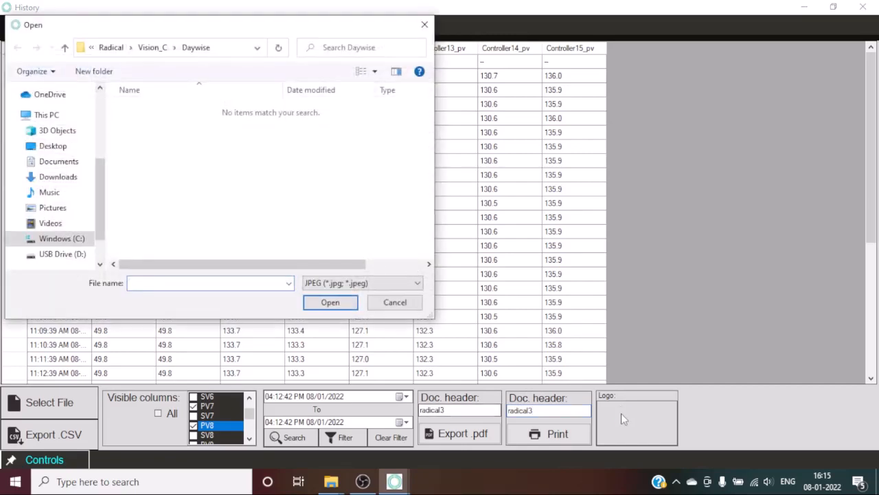
click(83, 242)
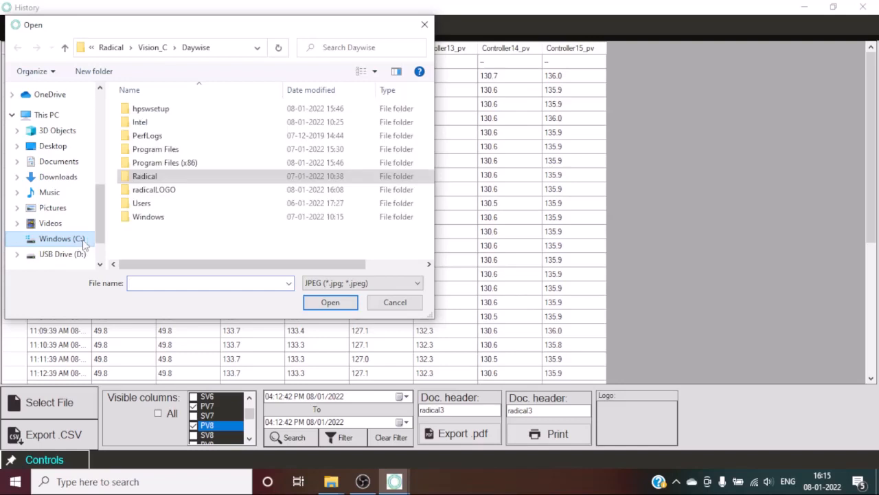
double_click(171, 192)
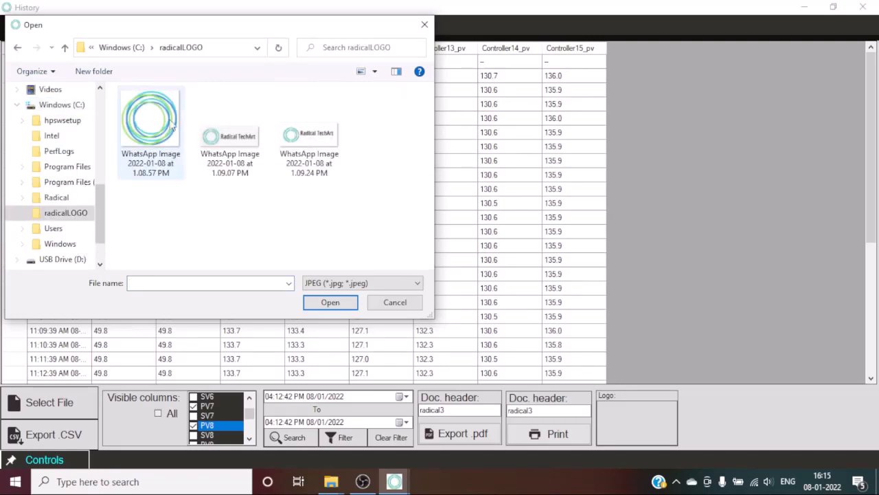
click(317, 124)
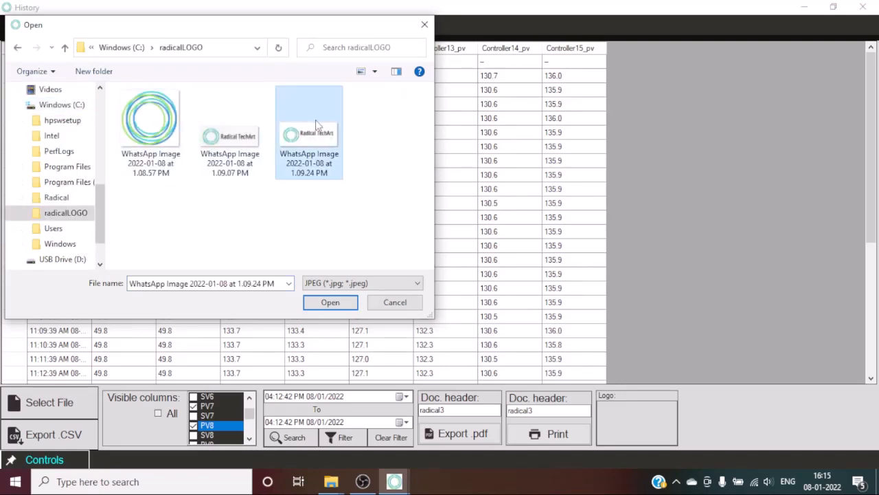
click(336, 303)
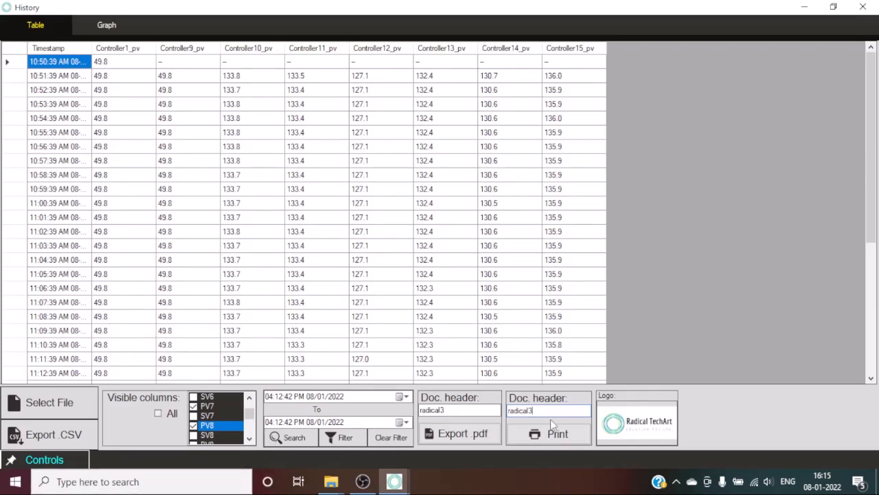
Export the history table as radicaltech3.pdf on the Desktop, acknowledge the success notice, and bring up OBS.
click(481, 440)
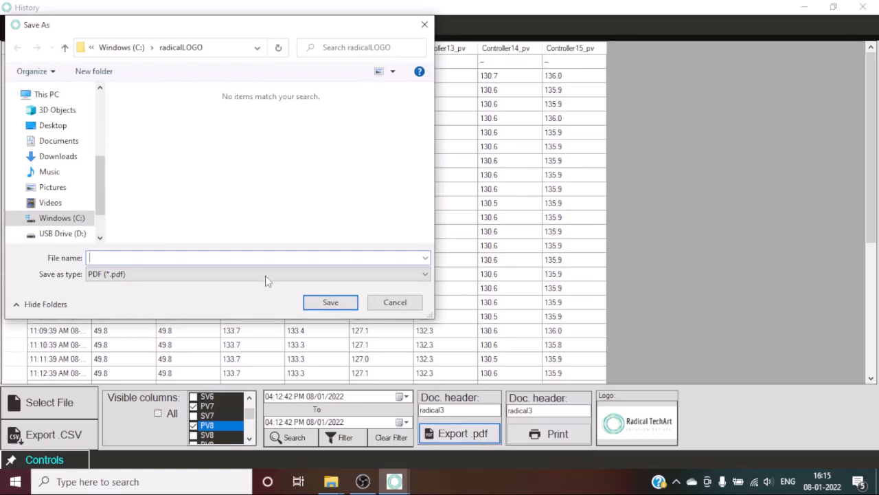
click(63, 126)
click(170, 259)
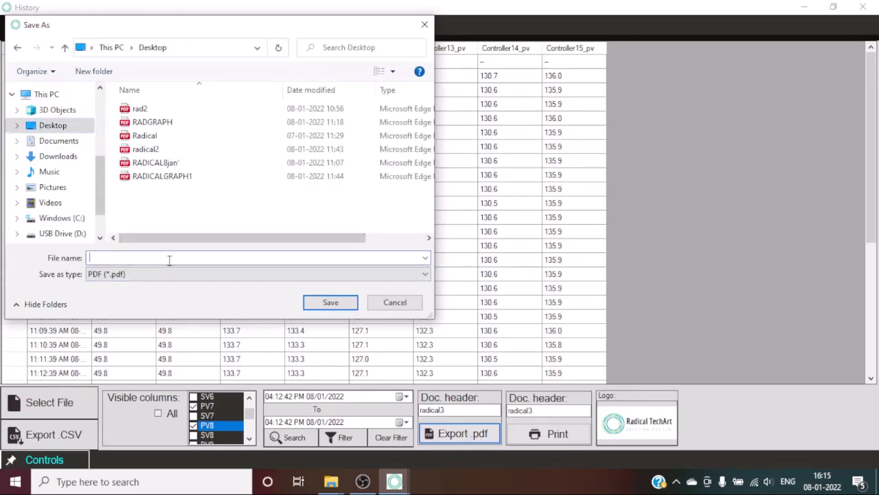
text(radical)
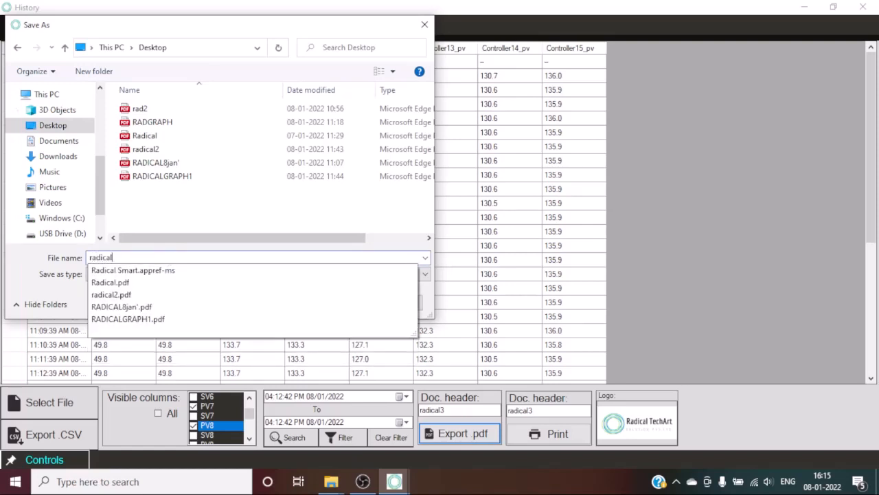
text(tech3)
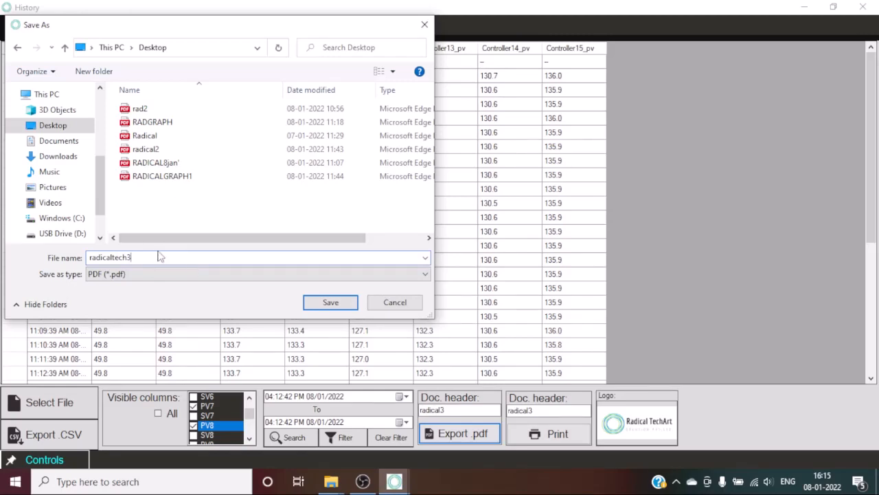
click(330, 303)
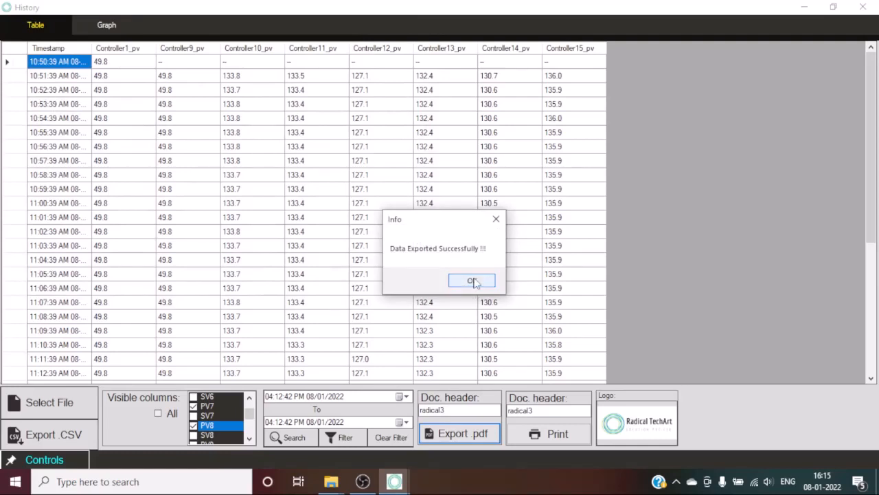
click(473, 281)
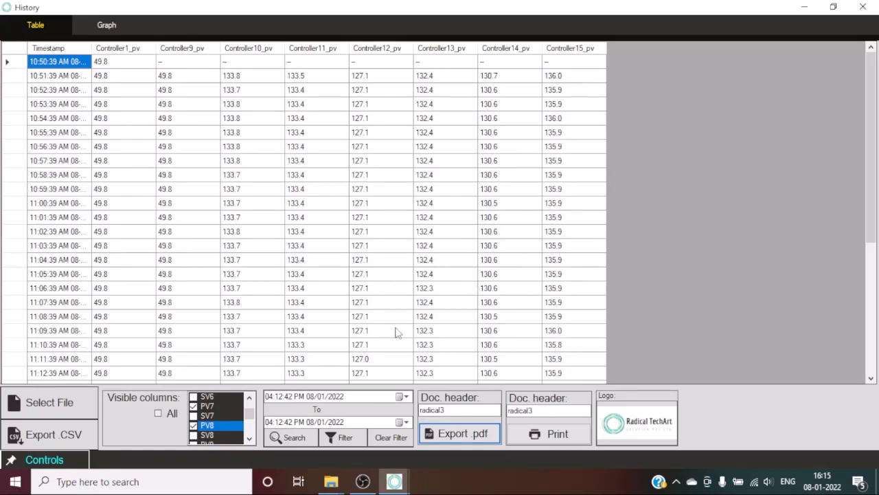
click(363, 481)
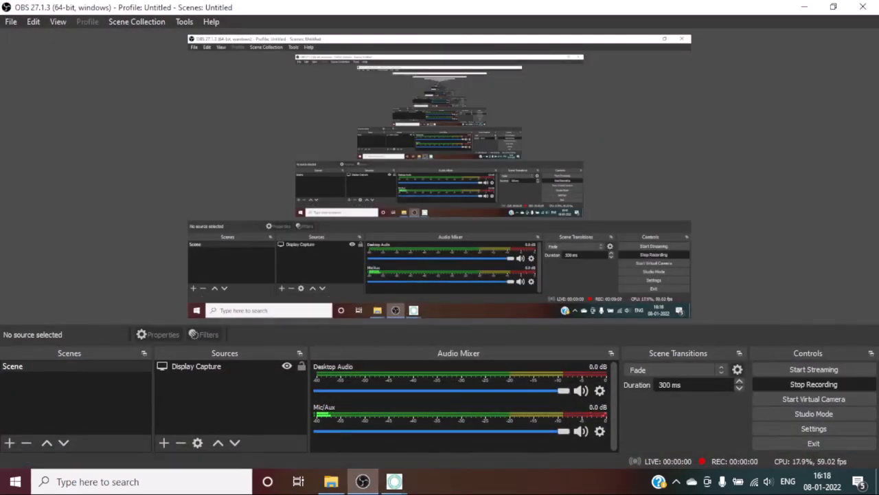
Bring the History table forward, then switch to OBS and minimize it so History shows.
mouse_move(395, 481)
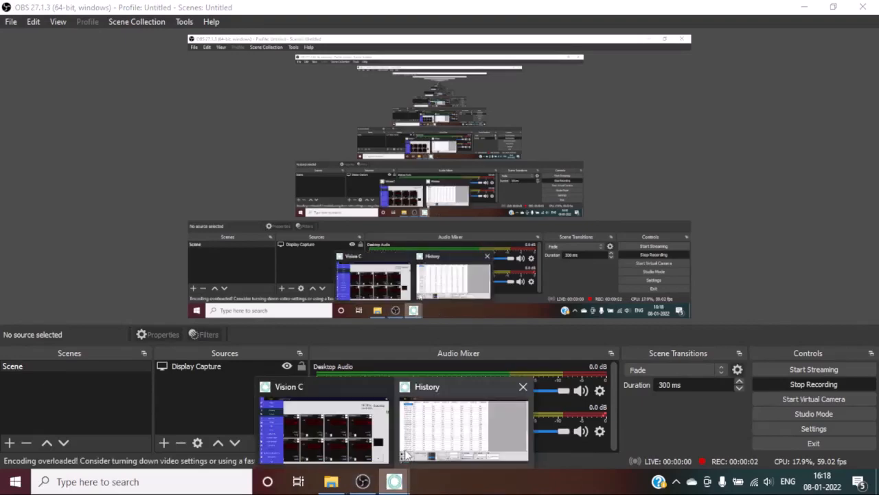
click(406, 453)
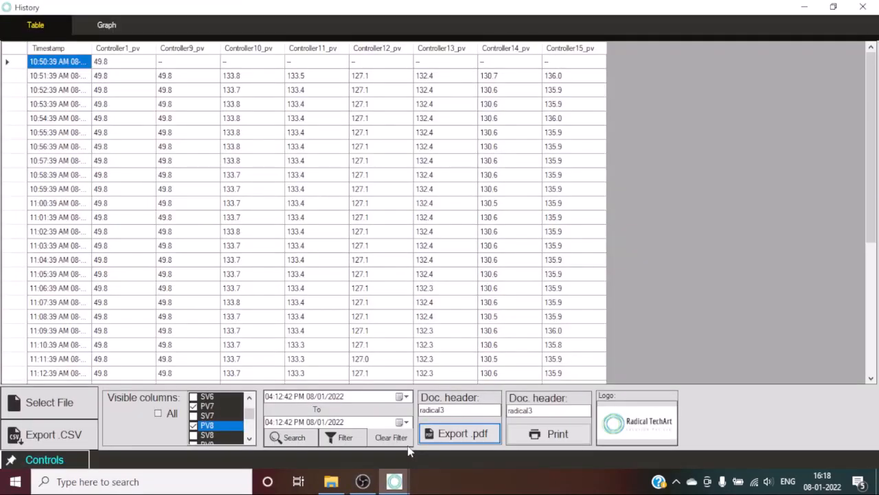
click(371, 483)
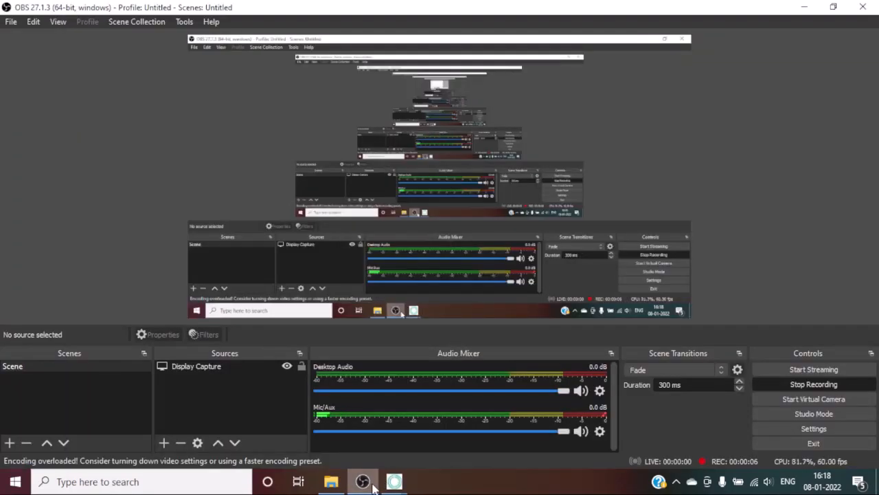
click(373, 484)
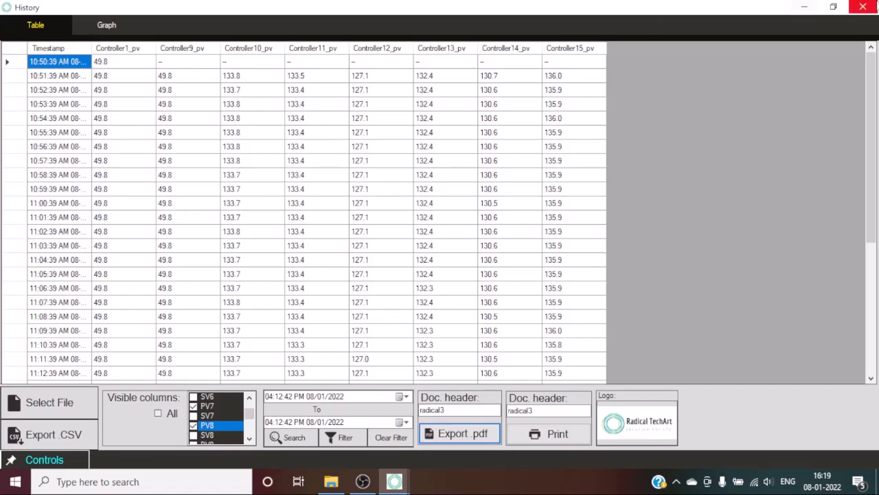
Close History, open and dismiss the User Level dialog, then exit Vision C confirming Yes.
click(874, 6)
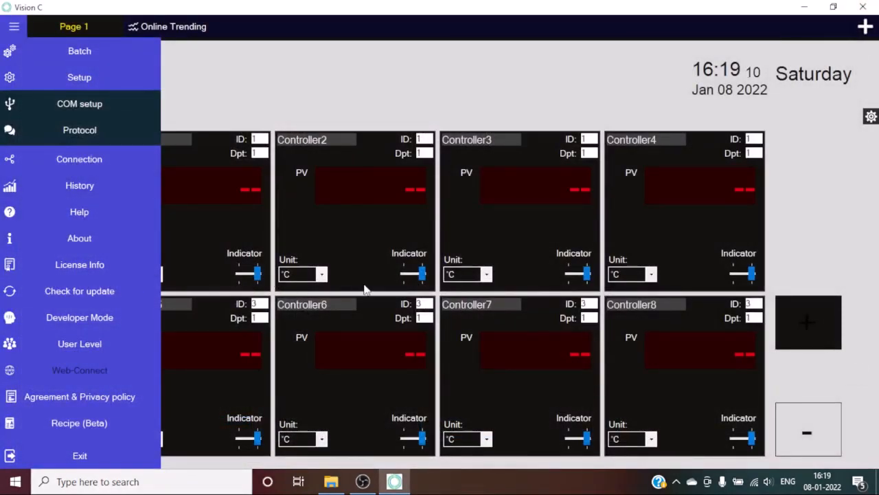
click(328, 110)
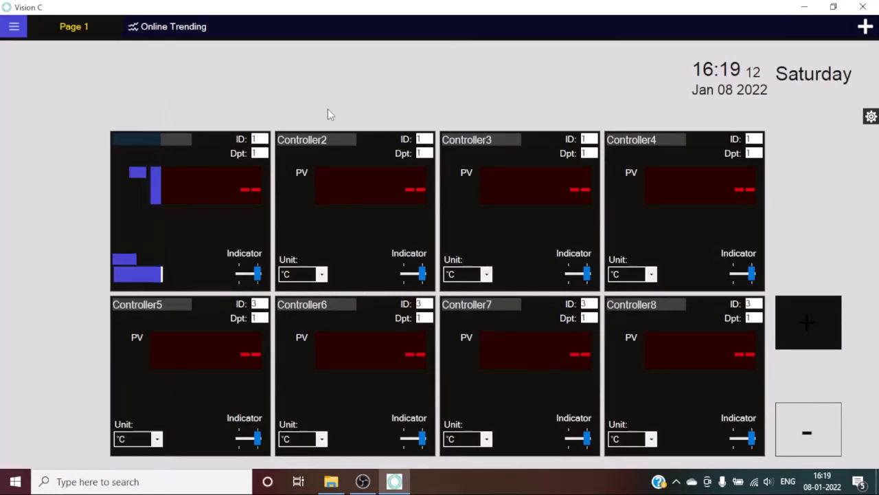
click(14, 26)
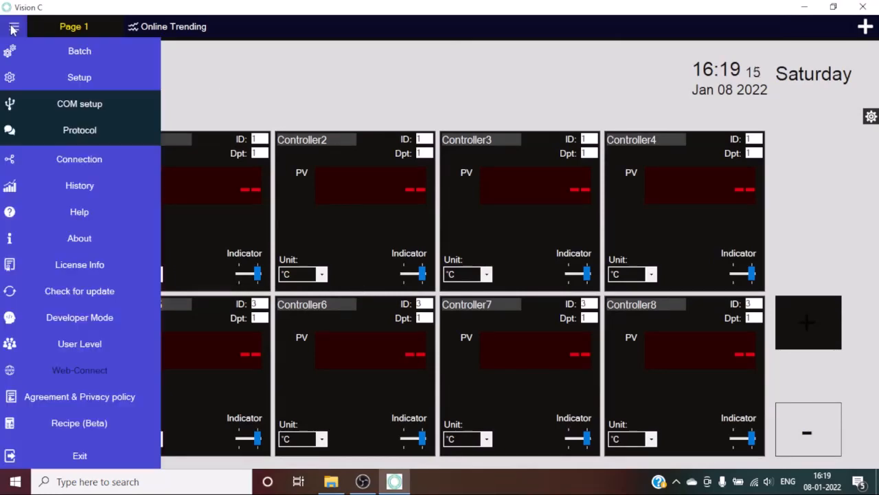
click(83, 342)
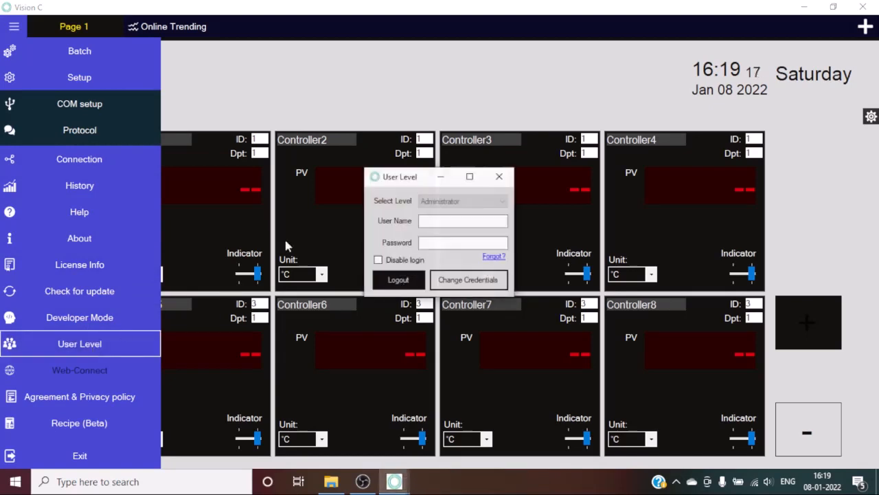
click(500, 176)
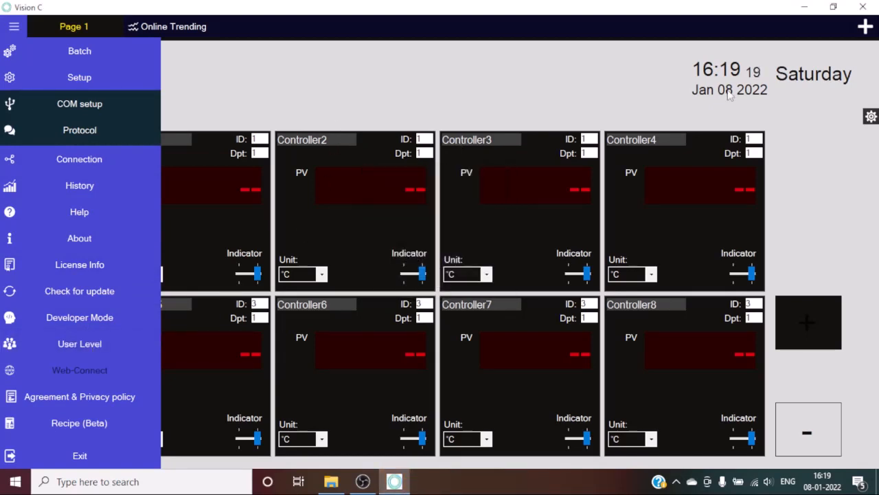
click(863, 7)
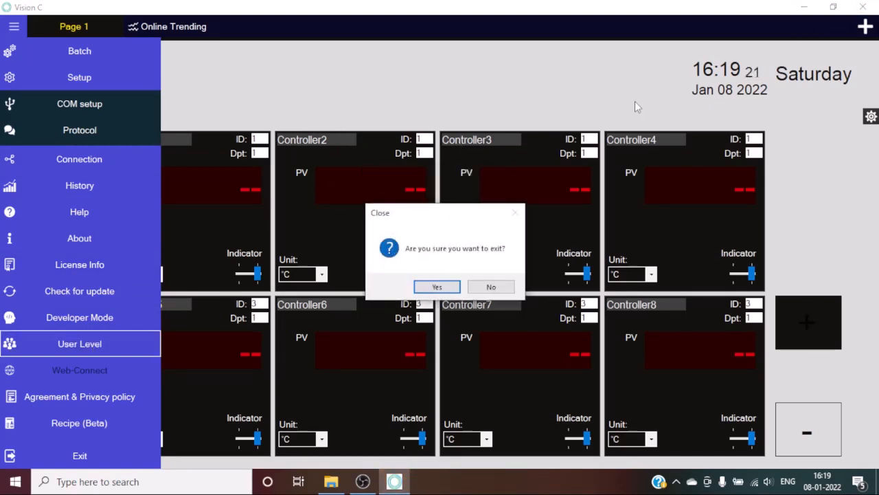
click(438, 287)
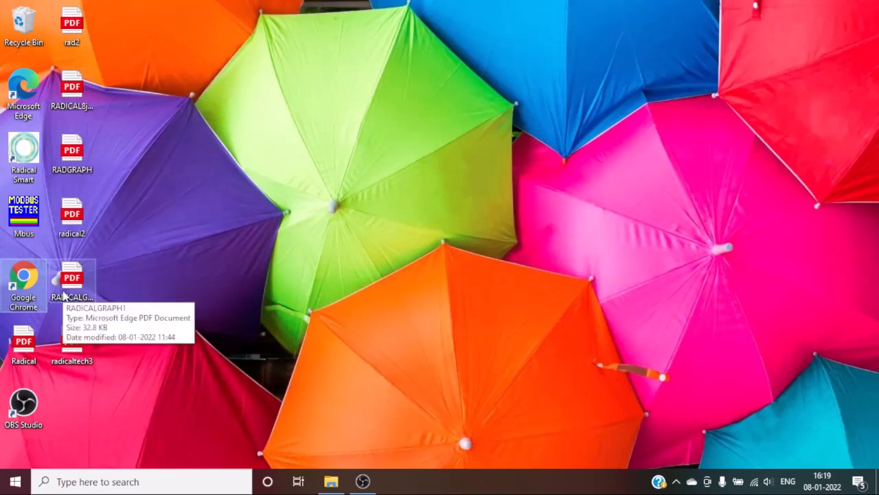
Open radicaltech3.pdf in Edge, scroll its pages to check the logo and radical3 header, then close it.
click(72, 363)
double_click(73, 362)
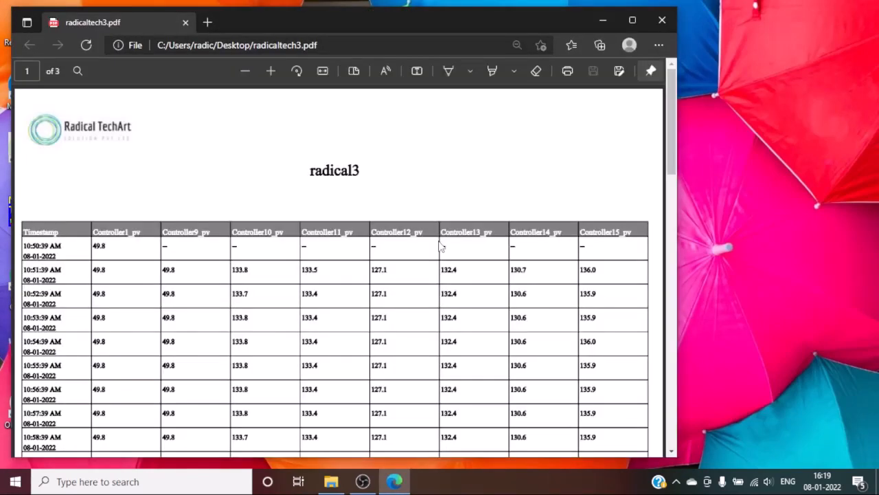
scroll(441, 247, down, 2)
scroll(441, 241, down, 3)
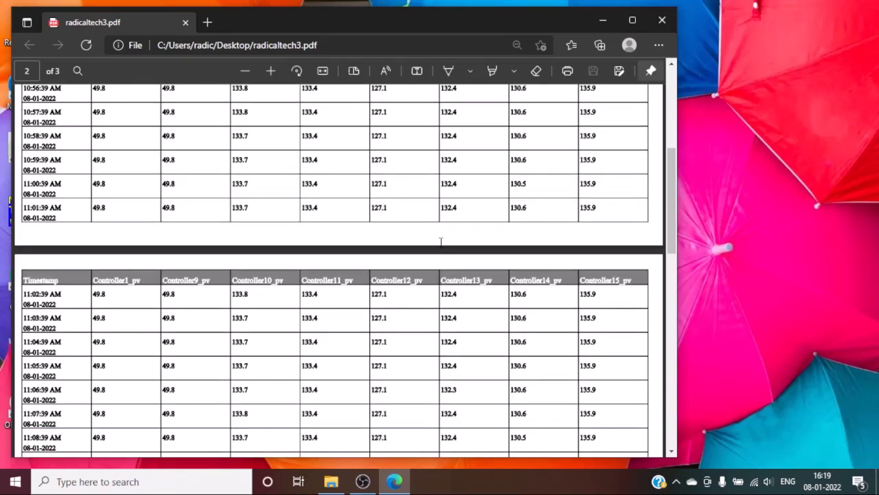
scroll(441, 241, down, 5)
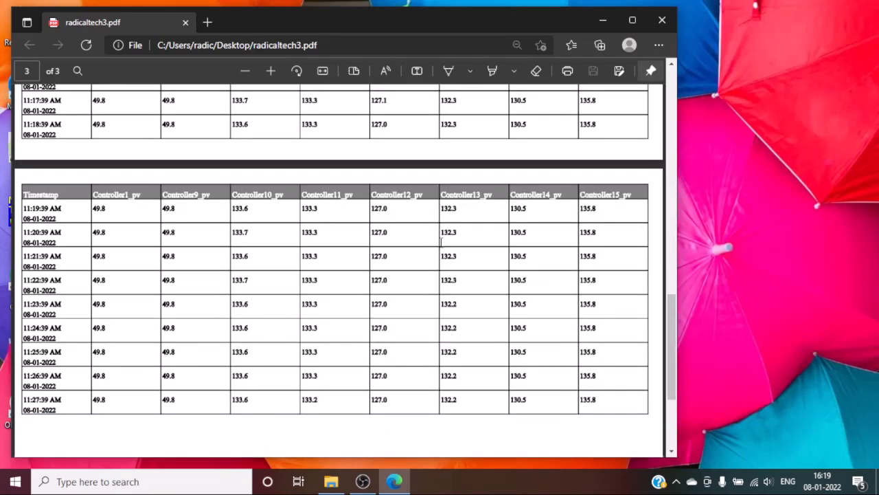
scroll(441, 241, up, 2)
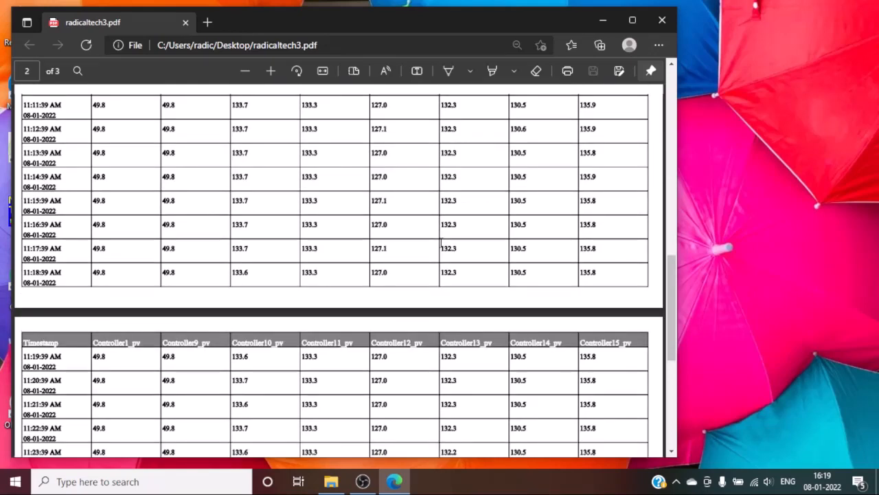
scroll(441, 241, up, 5)
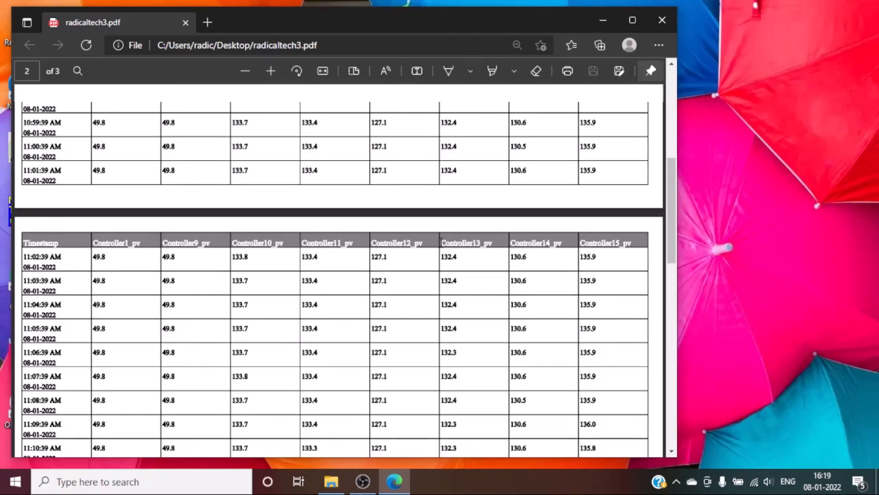
scroll(359, 165, up, 5)
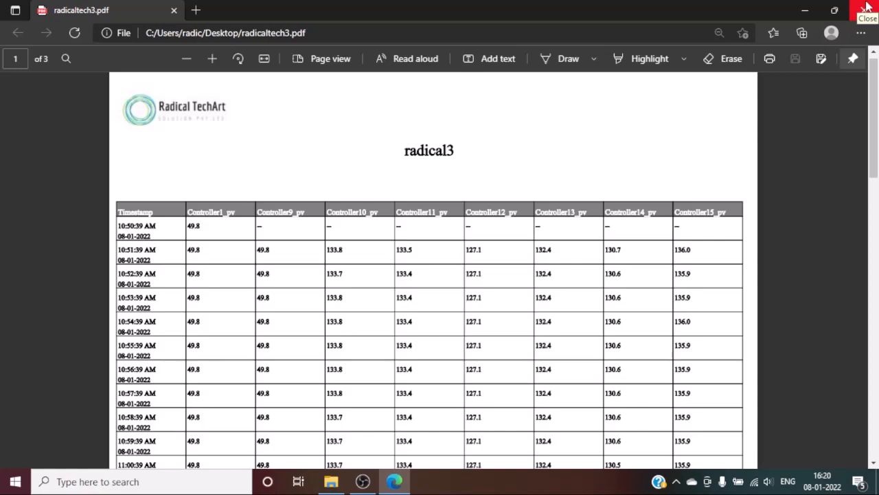
click(867, 8)
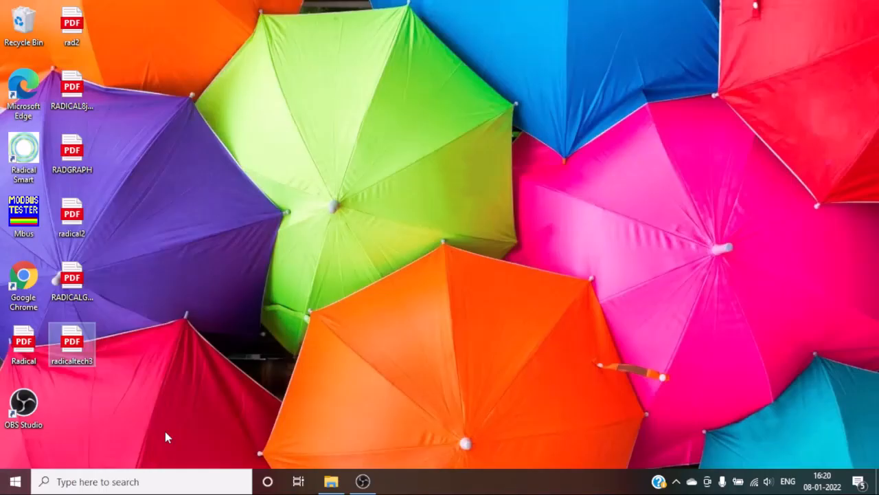
Restore the OBS Studio window from the taskbar.
click(363, 480)
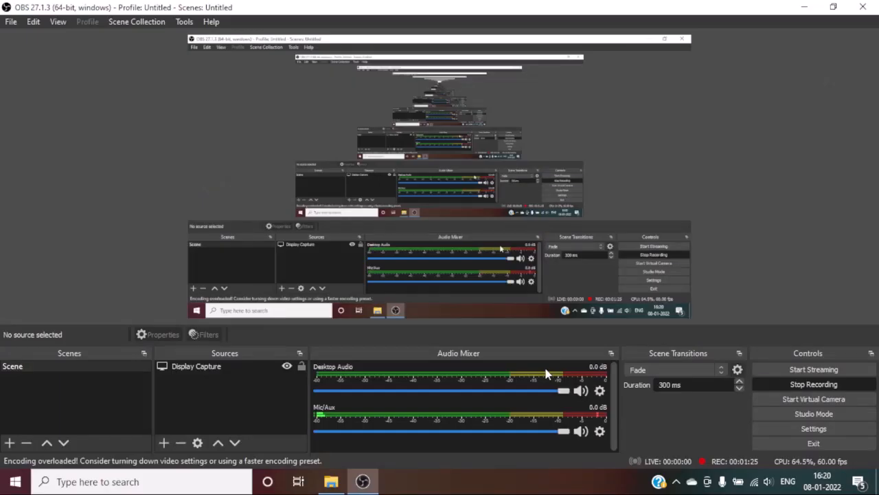